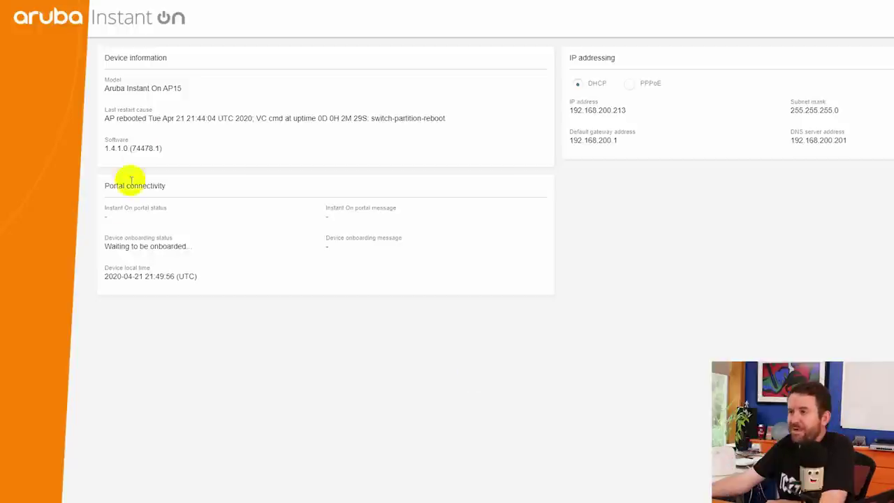
# Step: Point out the AP's waiting-to-be-onboarded status, then open the ArubaJamaica Site inventory
pyautogui.moveTo(106, 246); pyautogui.dragTo(205, 246)
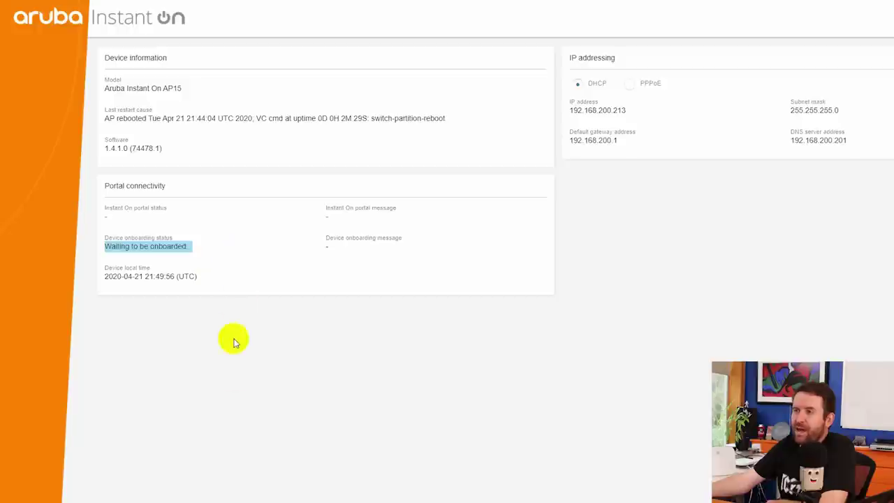
pyautogui.click(239, 366)
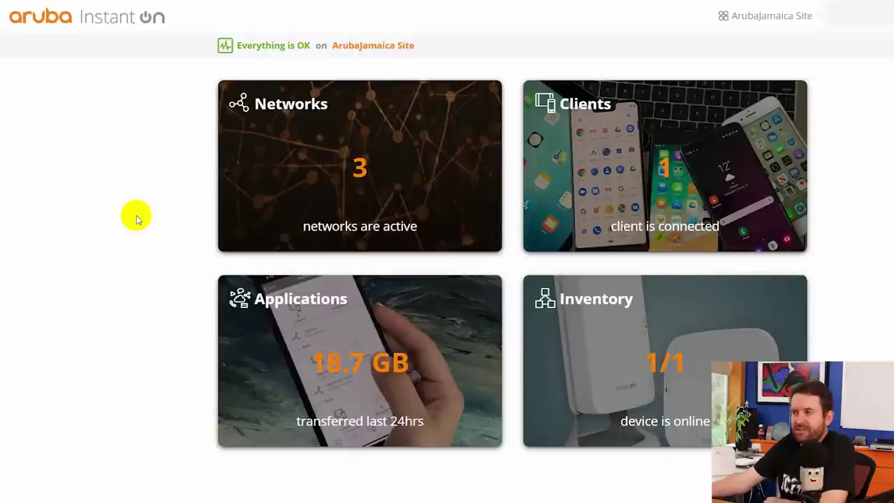
pyautogui.click(379, 176)
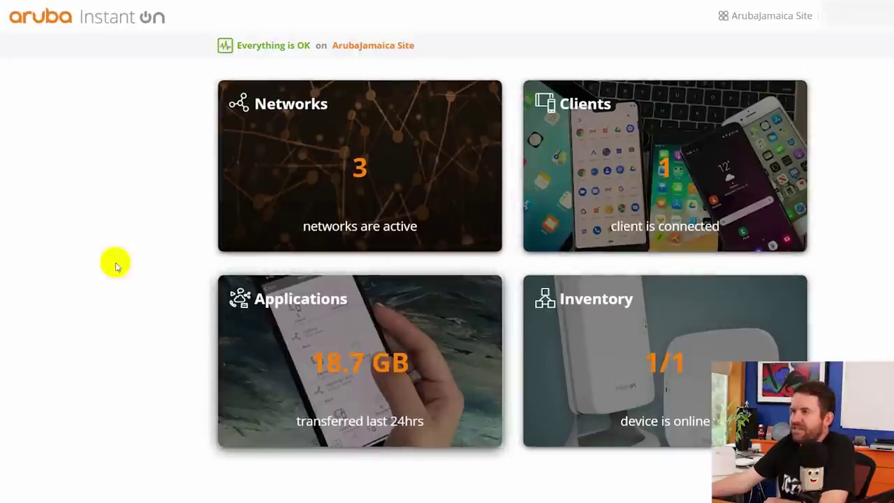
pyautogui.click(357, 190)
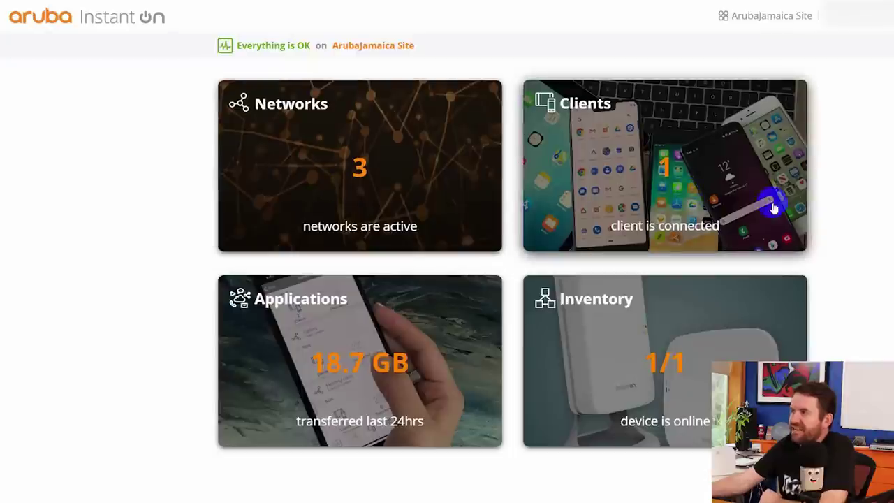
pyautogui.click(631, 417)
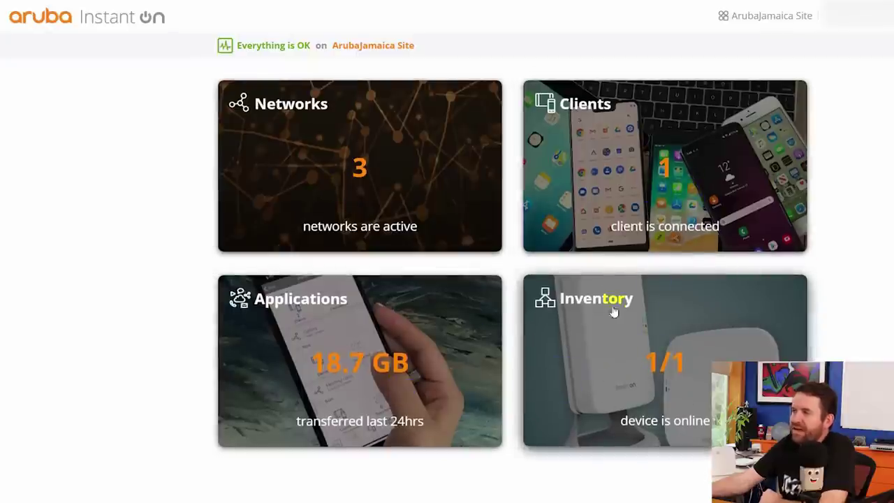
pyautogui.click(668, 387)
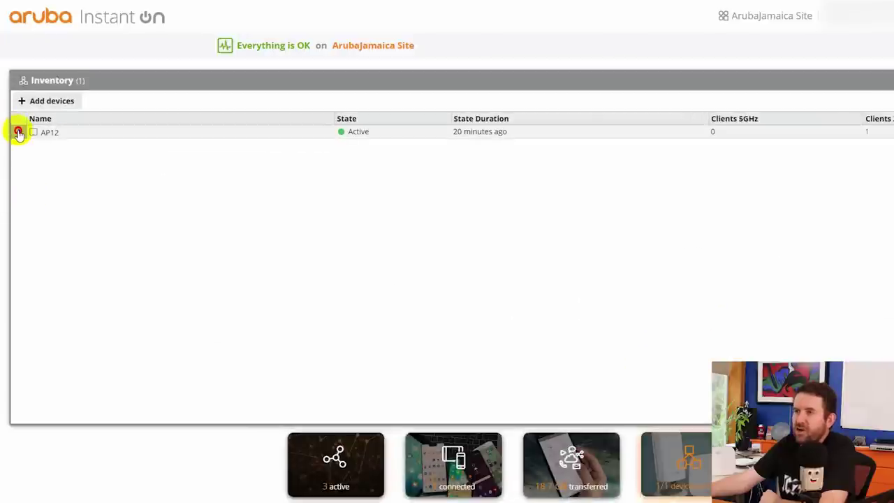
# Step: Expand AP12 to review its properties, 2.4 GHz client count and Advanced settings
pyautogui.click(19, 133)
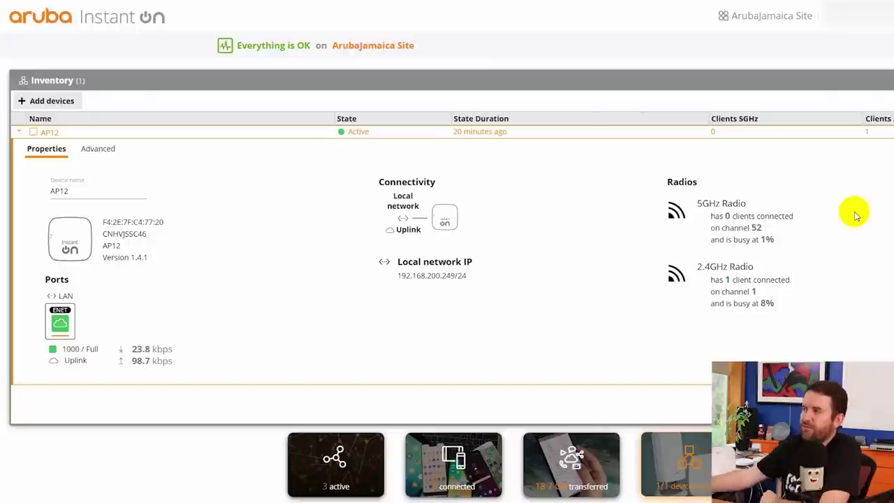
pyautogui.moveTo(696, 266); pyautogui.dragTo(758, 280)
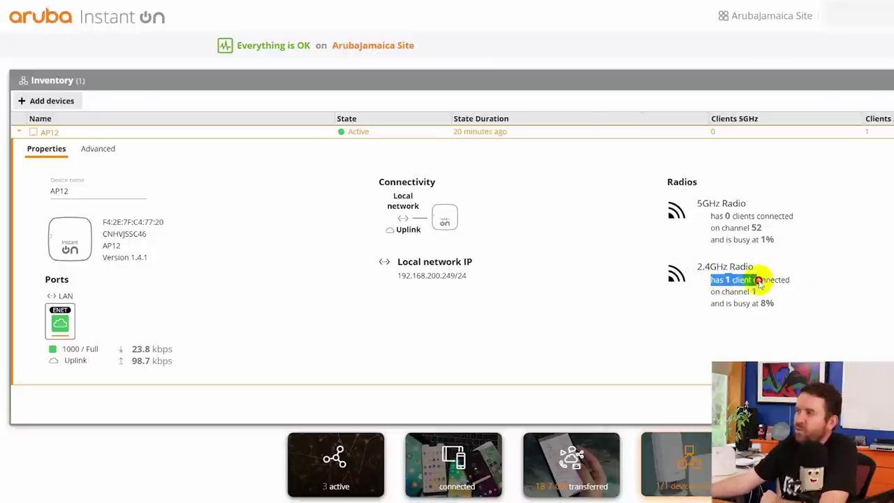
pyautogui.click(794, 355)
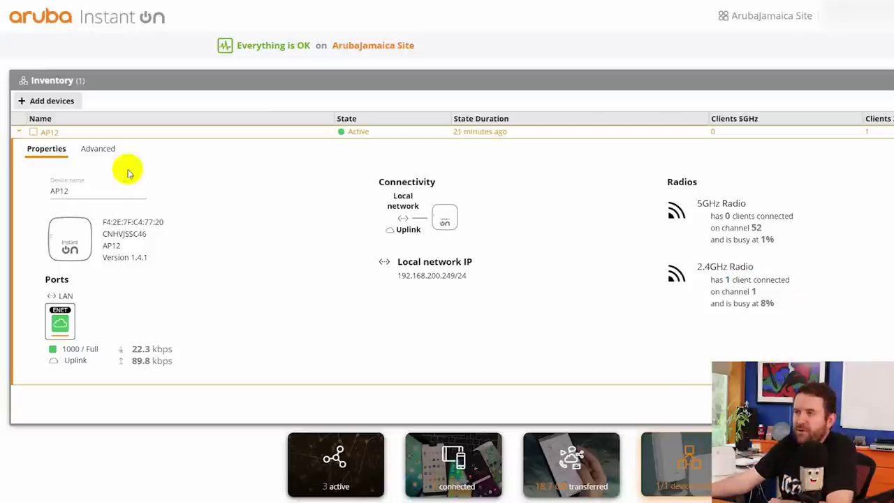
pyautogui.click(87, 148)
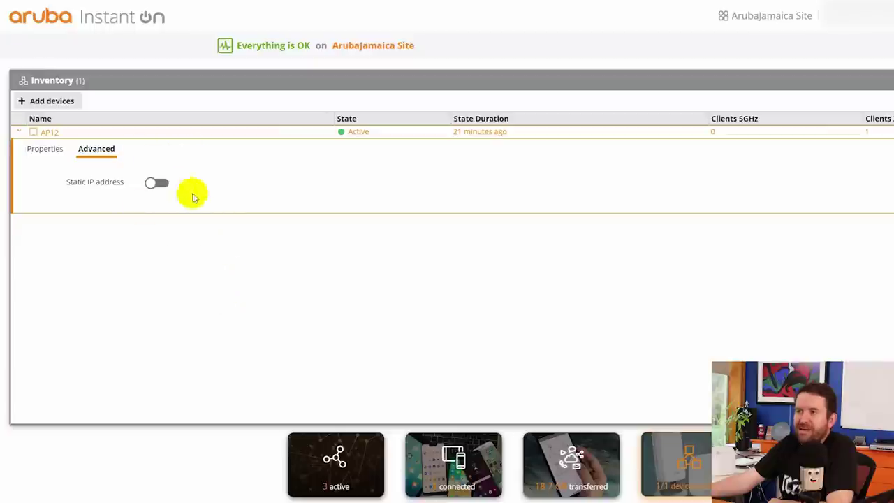
pyautogui.click(44, 149)
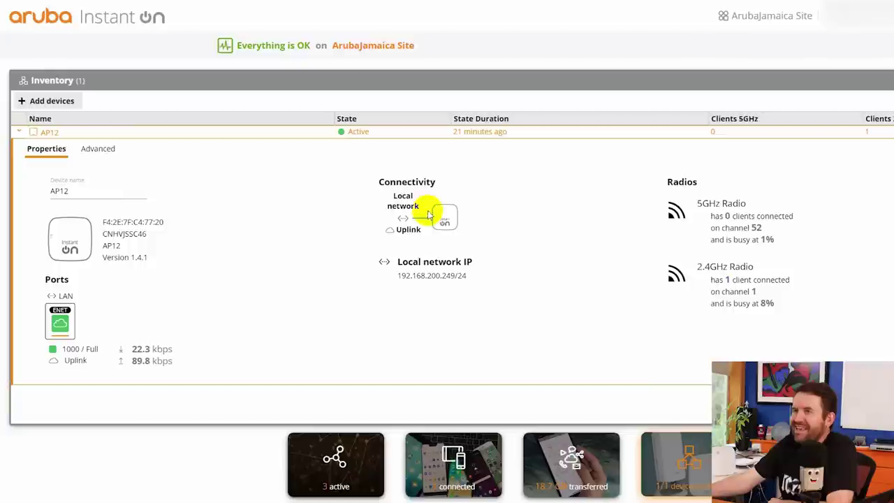
pyautogui.click(42, 101)
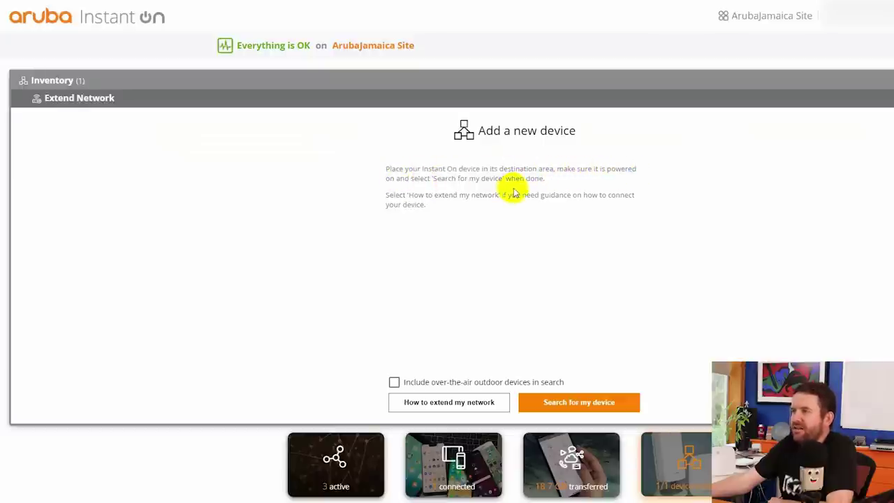
# Step: Search for the nearby AP15 access point and add it to the site
pyautogui.click(578, 404)
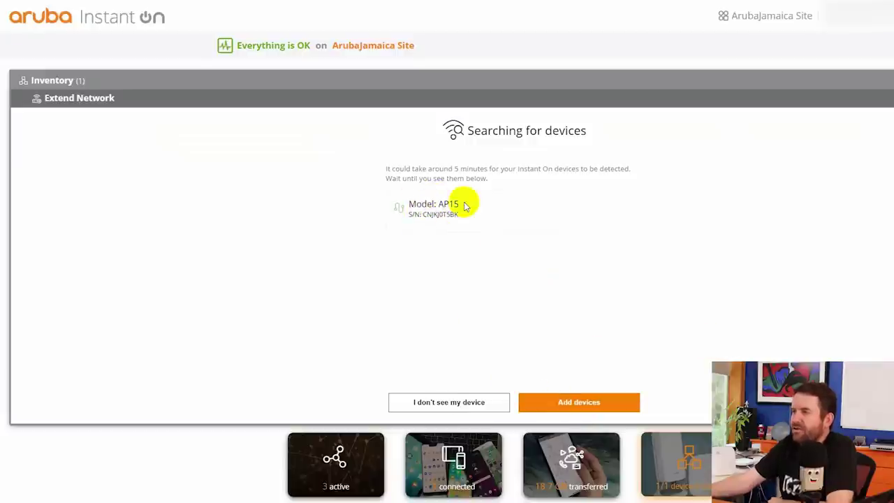
pyautogui.click(577, 402)
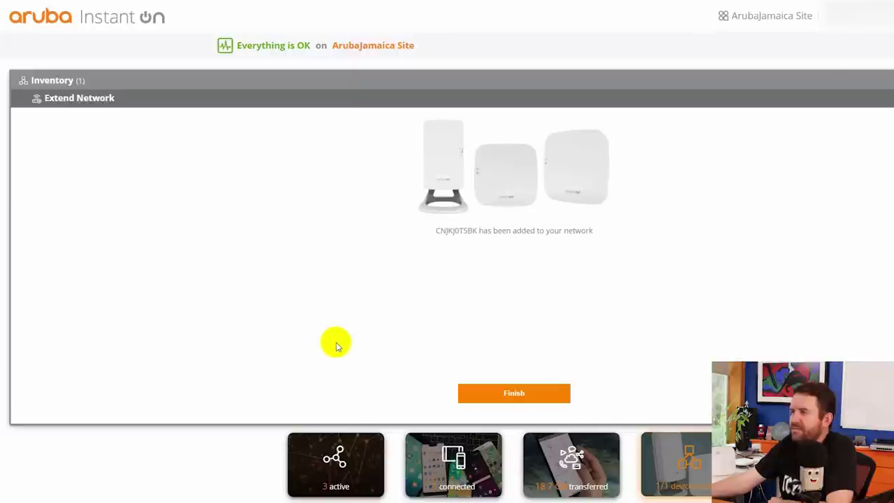
pyautogui.click(512, 394)
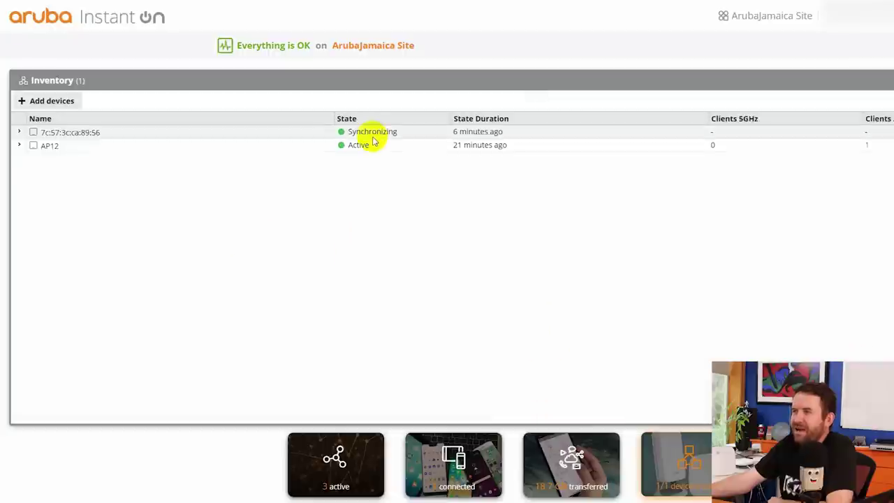
# Step: Rename the new device to AP15, save it, and close Inventory back to the dashboard
pyautogui.click(20, 133)
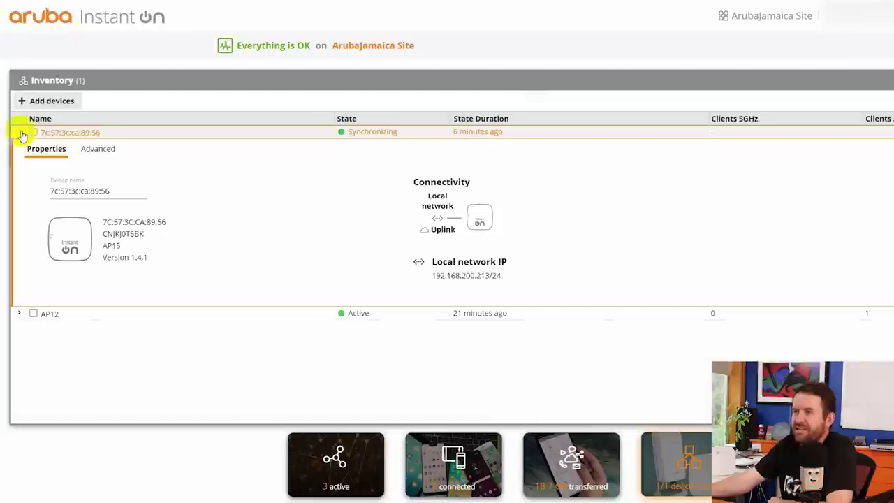
pyautogui.tripleClick(86, 191)
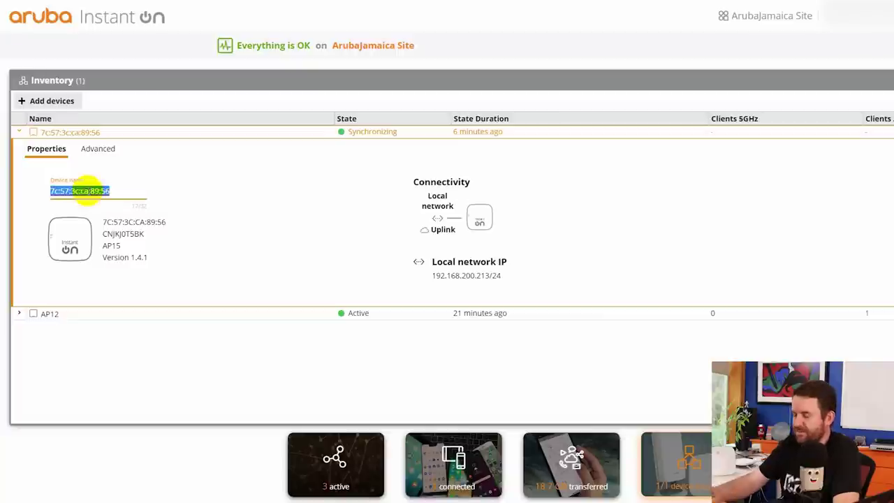
pyautogui.write('AP15')
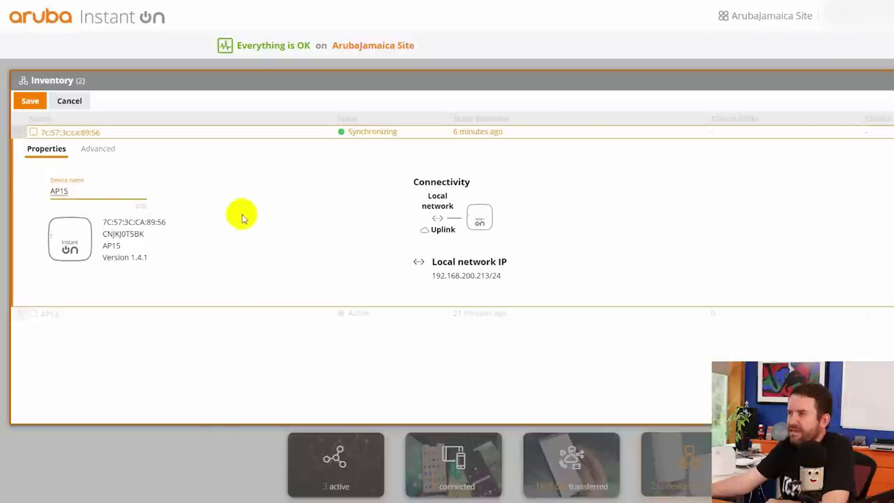
pyautogui.click(30, 100)
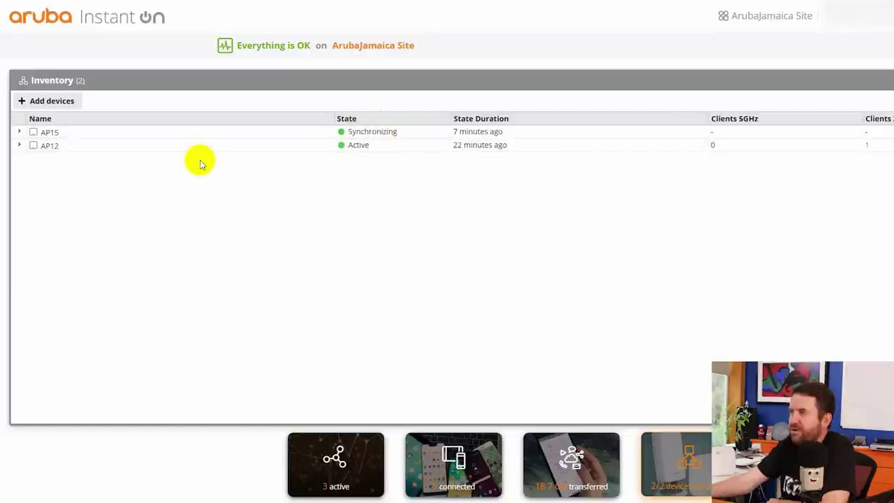
pyautogui.click(18, 134)
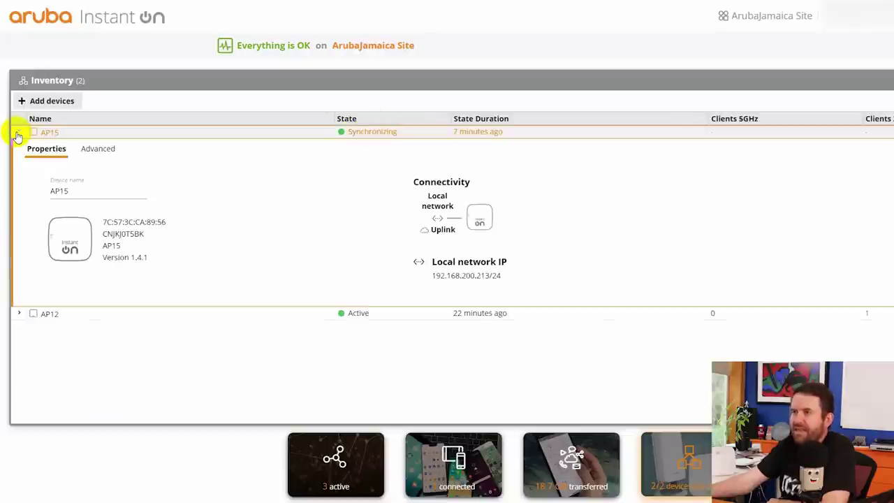
pyautogui.click(19, 132)
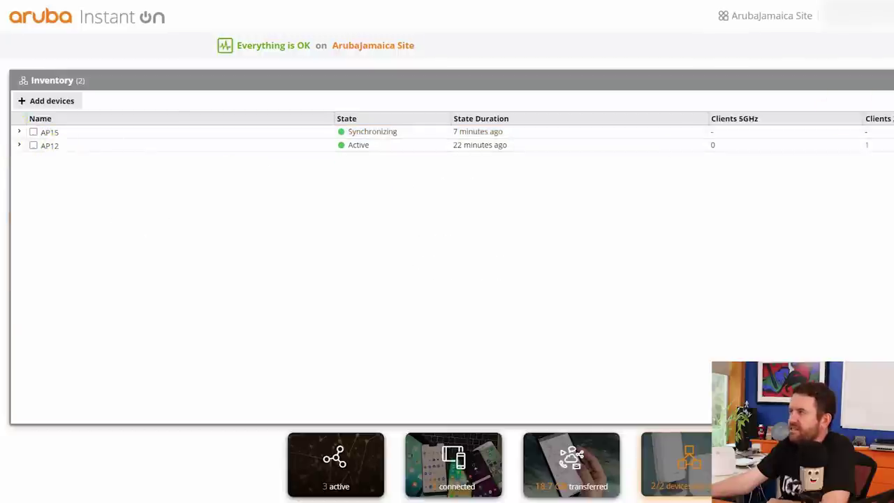
pyautogui.press('Escape')
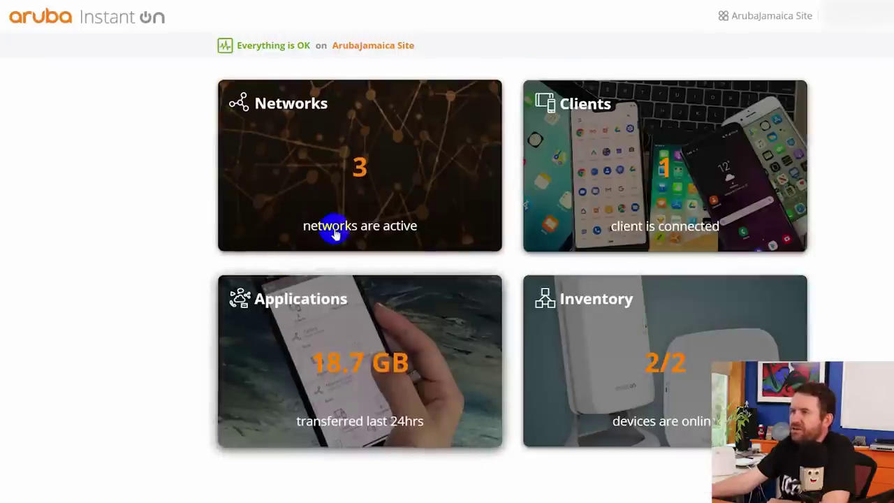
# Step: Open the Networks page listing ArubaJamaica, ArubaGuest and ArubaIDIoT
pyautogui.click(389, 186)
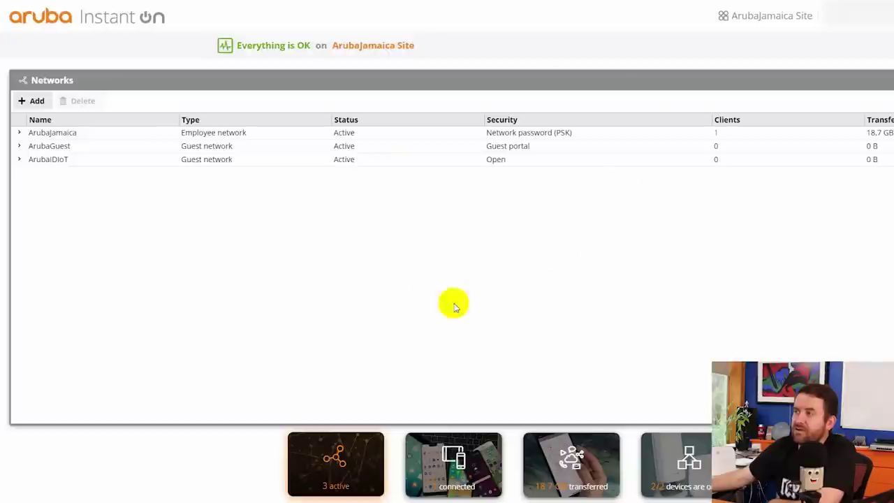
# Step: In ArubaJamaica's Options, try per-client limits of 1, 5 and 10 Mbps, then return to Unlimited
pyautogui.click(20, 133)
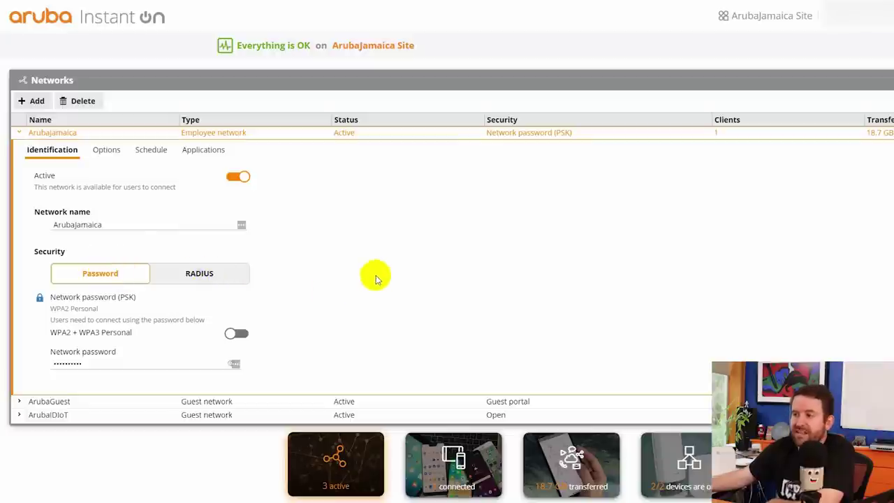
pyautogui.click(106, 153)
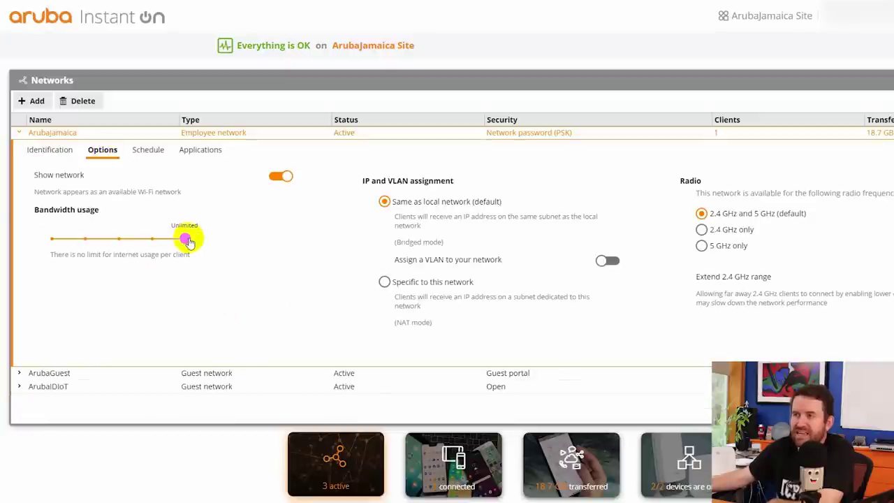
pyautogui.moveTo(189, 241)
pyautogui.mouseDown()
pyautogui.moveTo(60, 237)
pyautogui.moveTo(189, 241)
pyautogui.mouseUp()
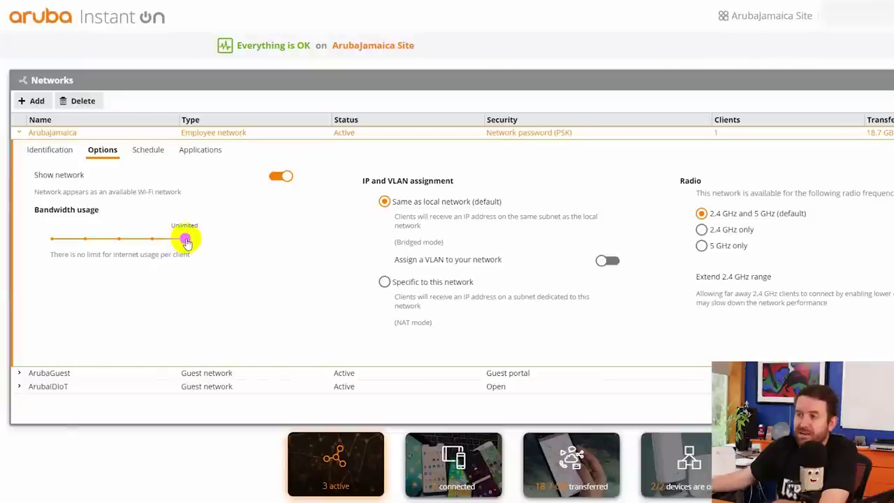
pyautogui.moveTo(182, 241); pyautogui.dragTo(23, 255)
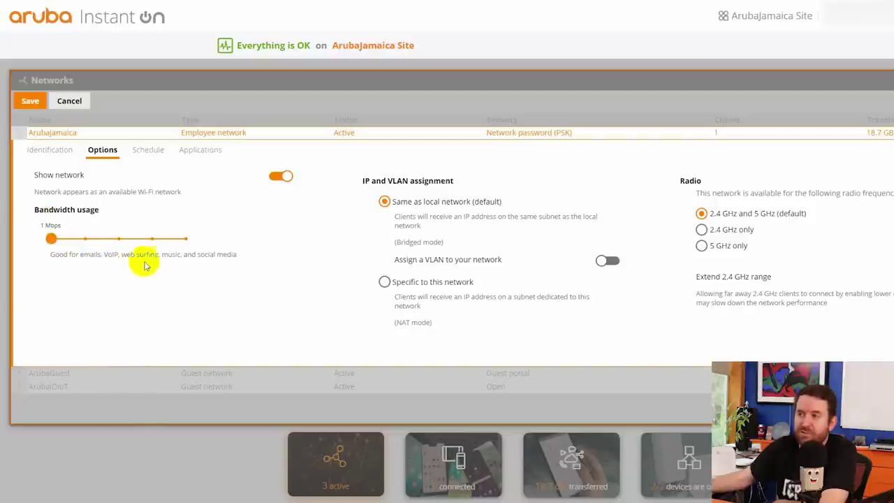
pyautogui.click(61, 241)
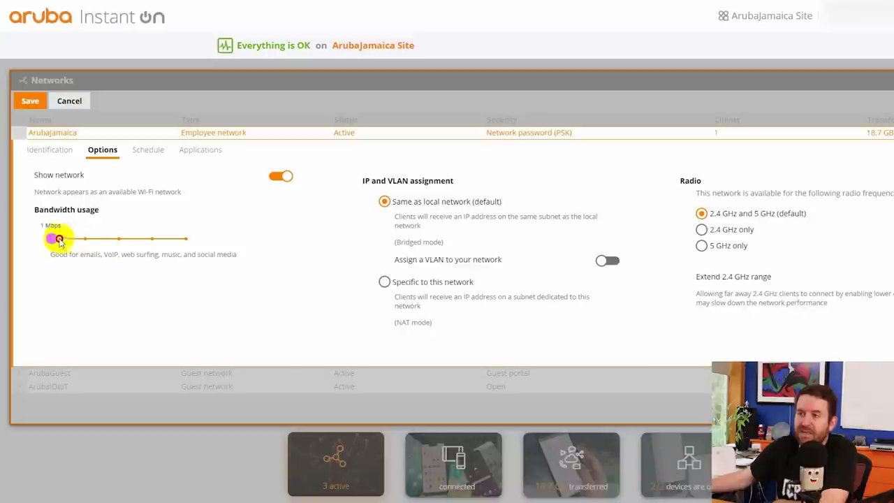
pyautogui.moveTo(59, 241); pyautogui.dragTo(85, 241)
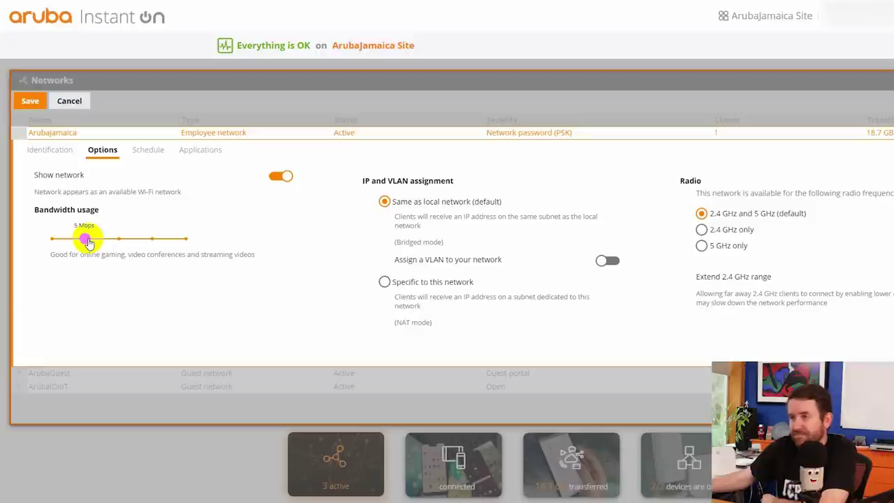
pyautogui.moveTo(87, 241); pyautogui.dragTo(185, 238)
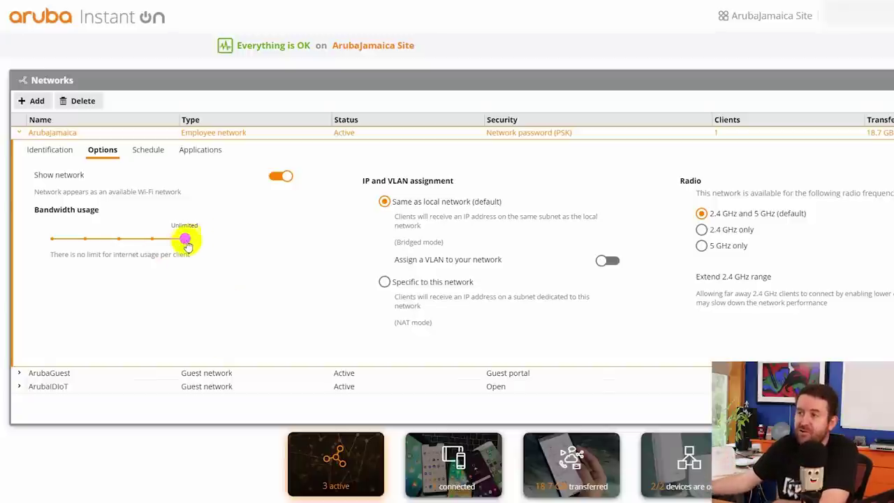
pyautogui.moveTo(185, 238); pyautogui.dragTo(118, 238)
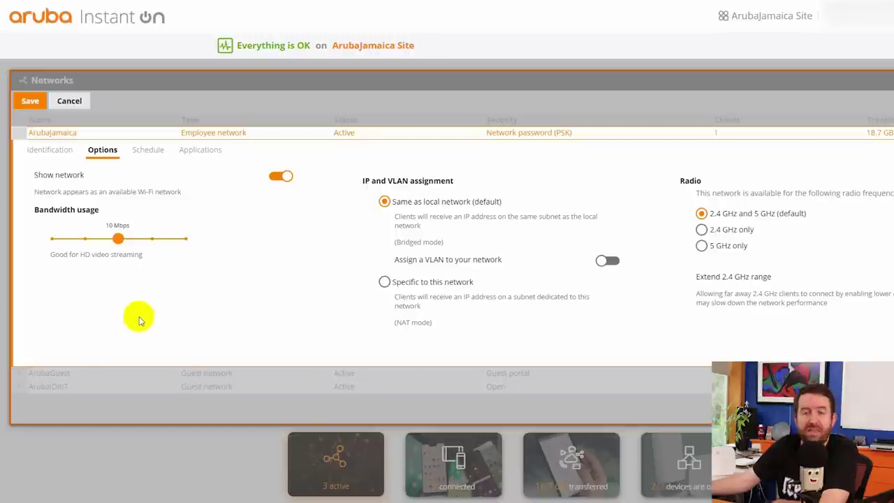
pyautogui.click(119, 240)
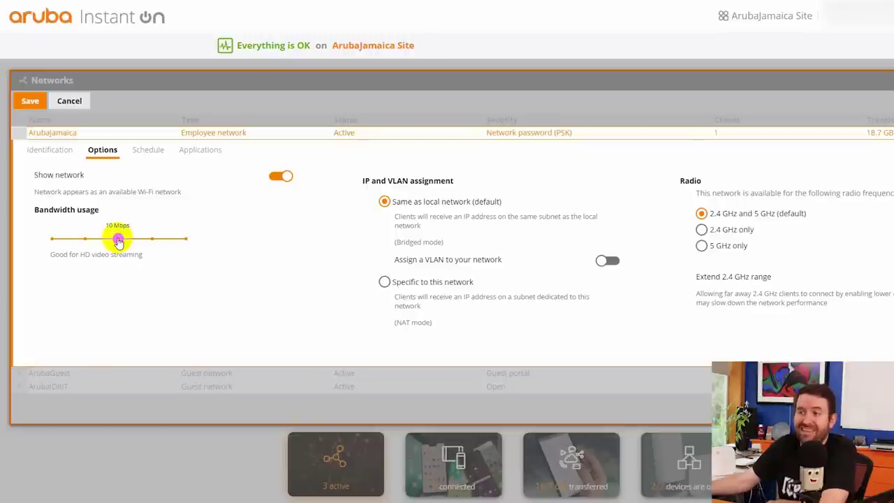
pyautogui.moveTo(119, 240); pyautogui.dragTo(188, 243)
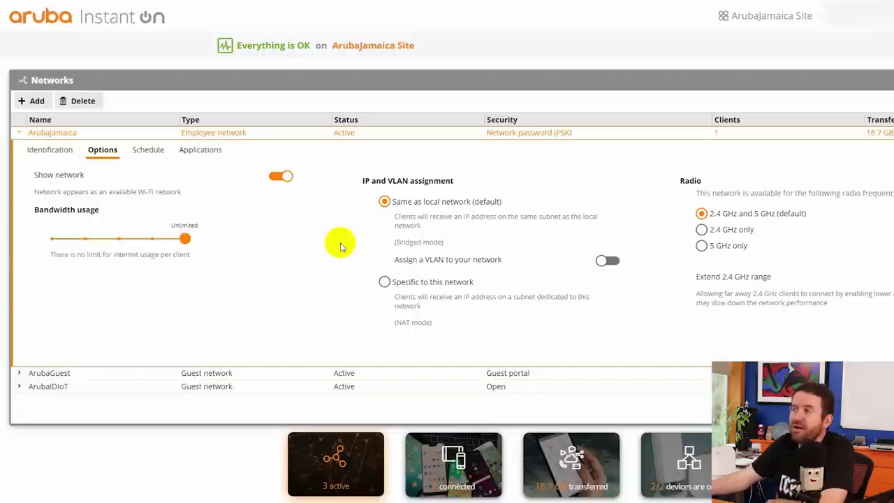
pyautogui.click(605, 262)
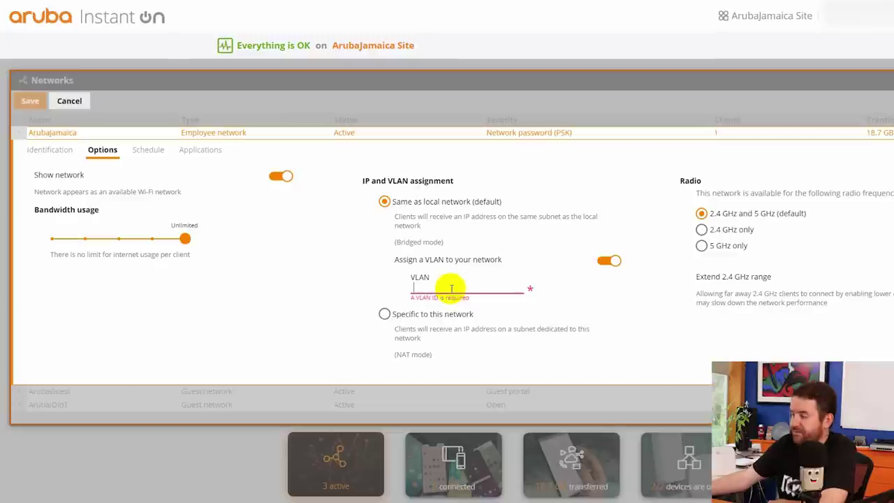
pyautogui.write('107')
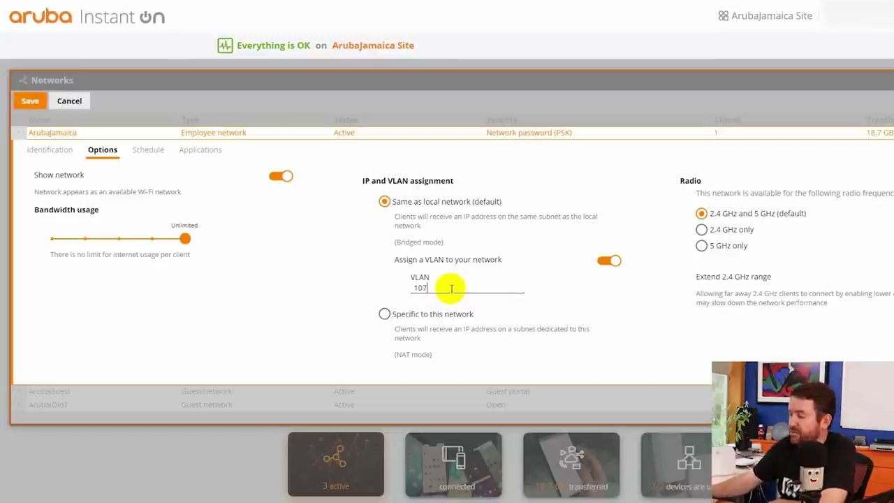
pyautogui.press('BackSpace')
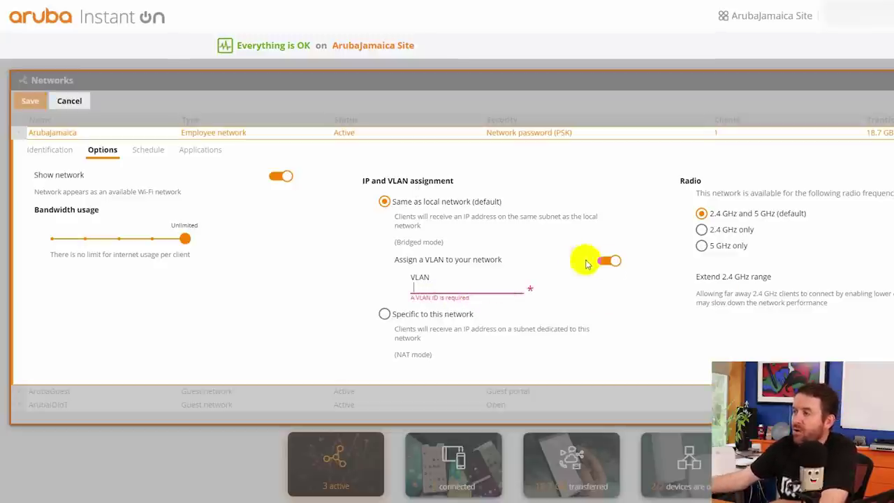
pyautogui.click(604, 261)
pyautogui.click(384, 281)
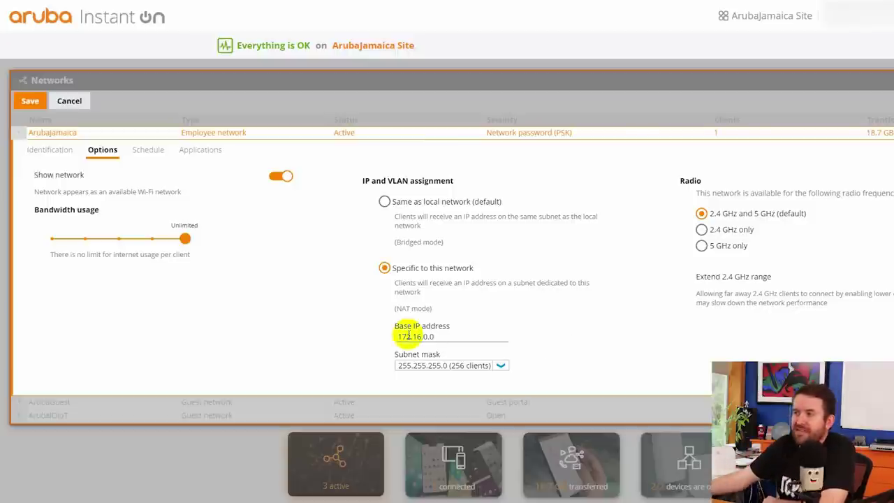
pyautogui.click(435, 337)
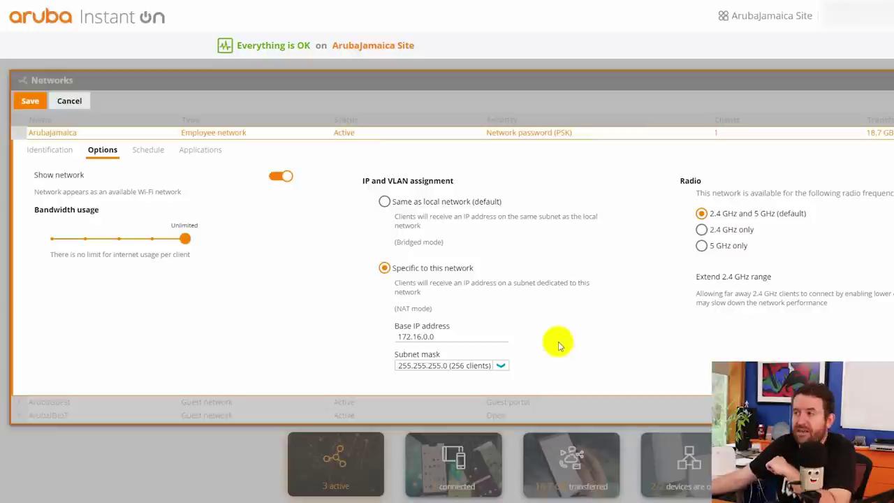
pyautogui.click(384, 203)
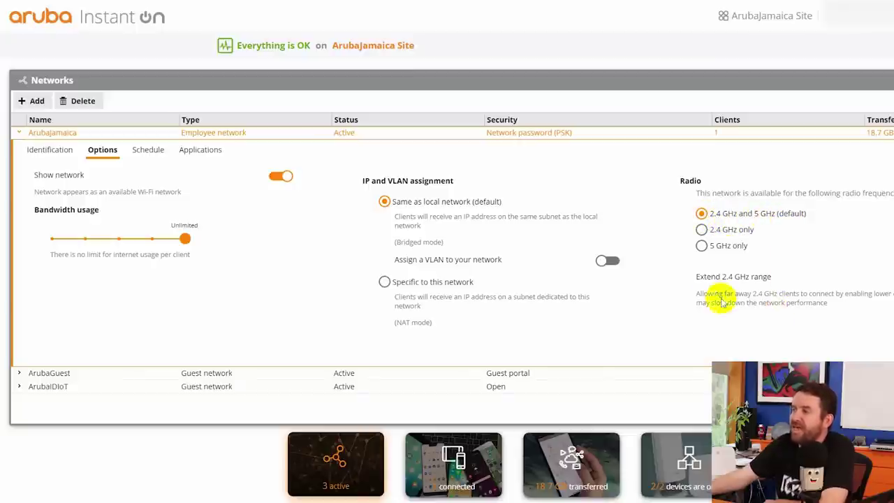
# Step: Highlight the Extend 2.4 GHz range heading, then put ArubaJamaica under a schedule
pyautogui.moveTo(688, 280); pyautogui.dragTo(774, 282)
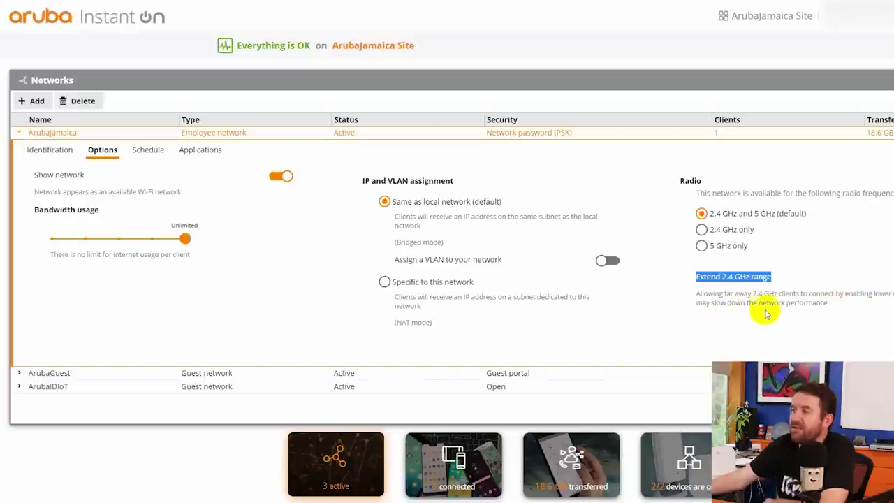
pyautogui.click(824, 313)
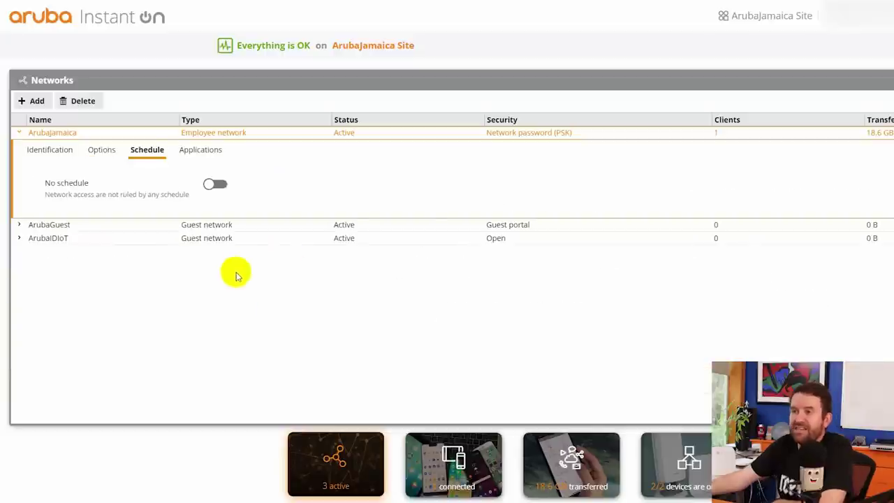
pyautogui.click(216, 184)
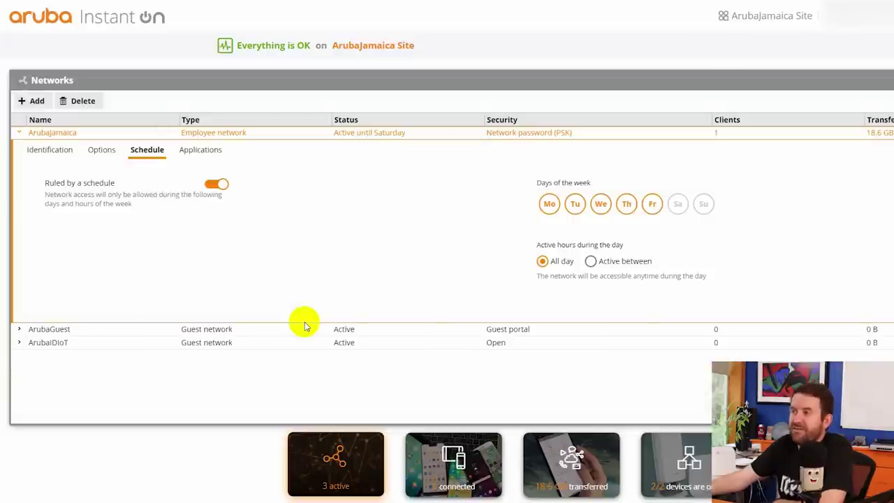
# Step: Make ArubaJamaica active 09:00–17:00 Monday to Friday and view its application usage
pyautogui.click(590, 261)
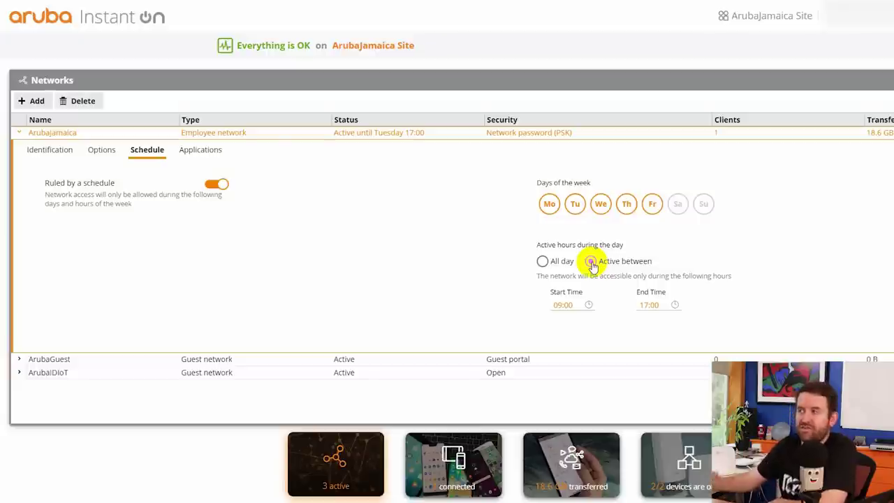
pyautogui.click(200, 149)
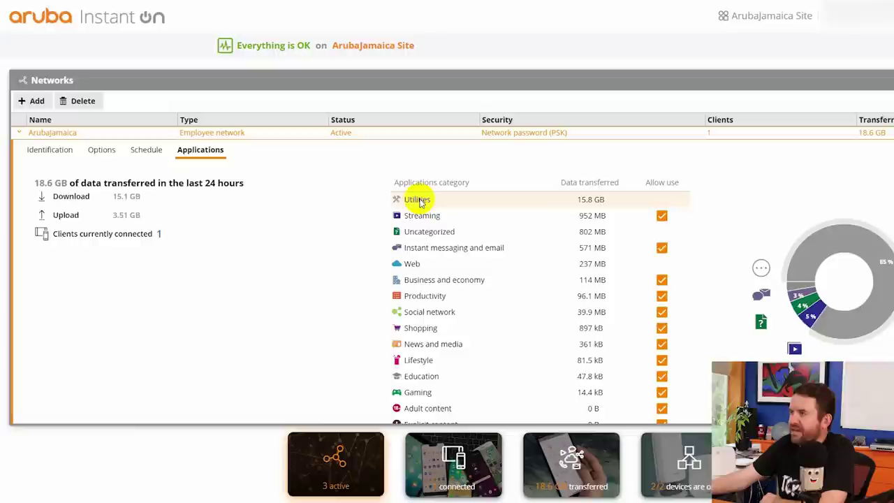
# Step: Scroll through ArubaJamaica's per-category application usage and back to the top
pyautogui.scroll(-3, 369, 266)
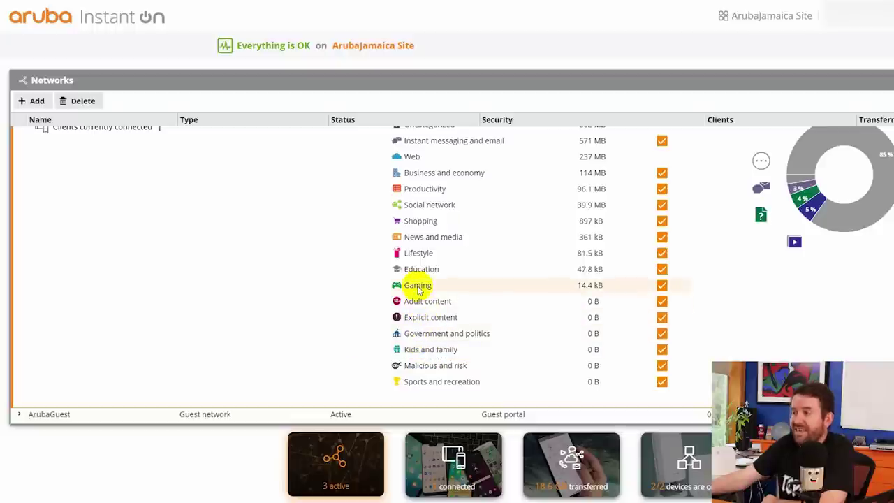
pyautogui.scroll(5, 359, 340)
# Step: Collapse ArubaJamaica, expand AP15 in the inventory, then open the connected clients list
pyautogui.click(179, 132)
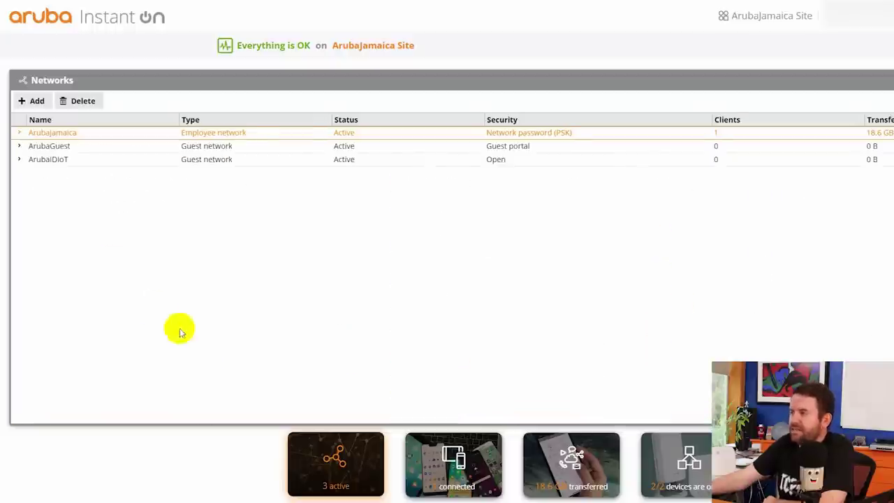
pyautogui.click(676, 482)
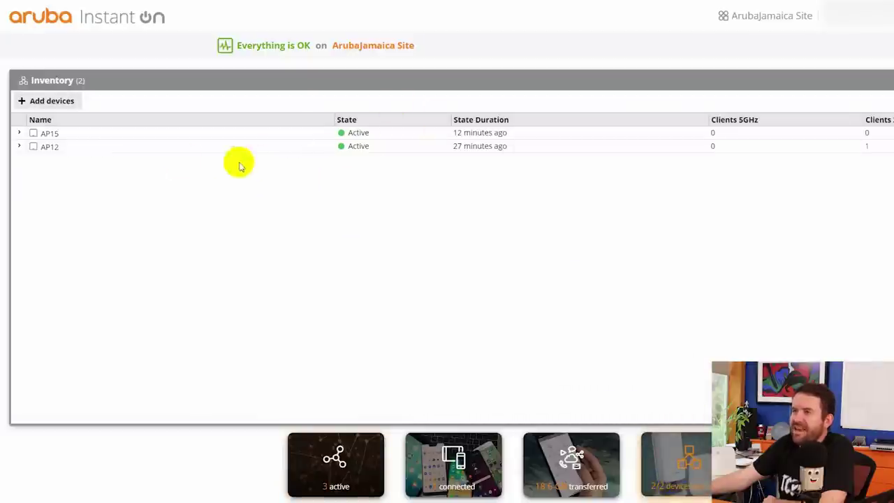
pyautogui.click(19, 132)
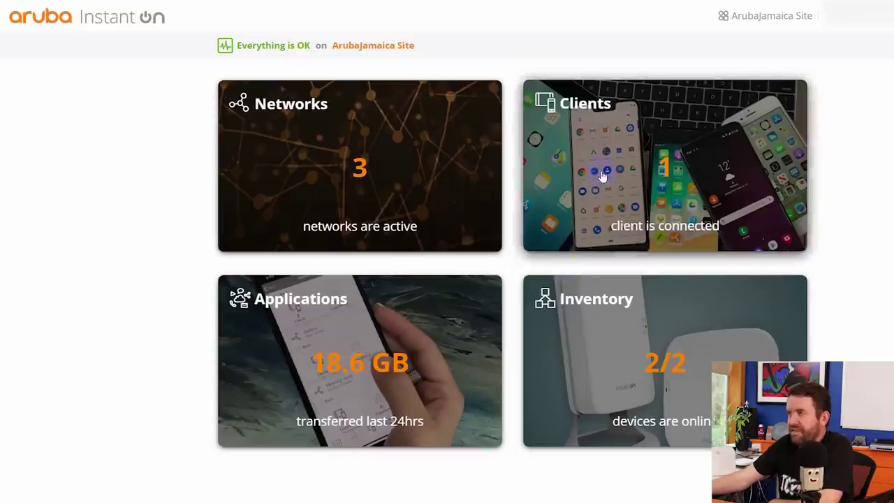
pyautogui.click(599, 174)
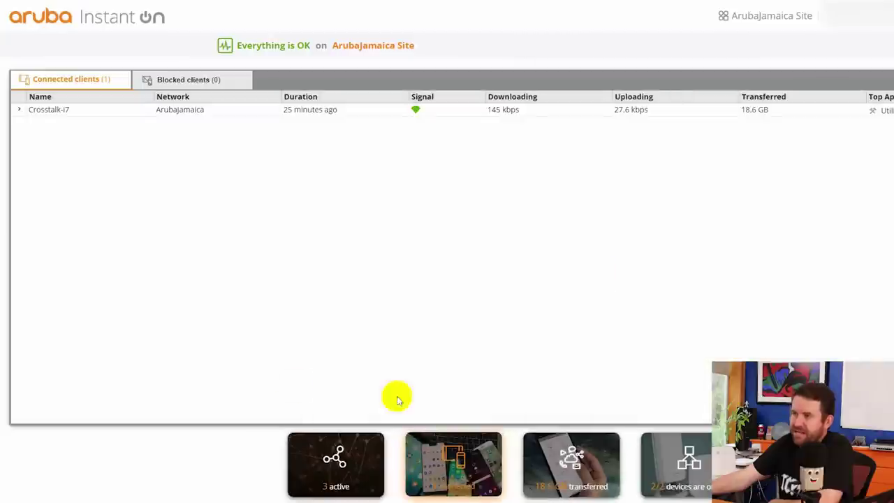
# Step: Expand the Crosstalk-i7 row in Connected clients to view its connection details
pyautogui.click(20, 111)
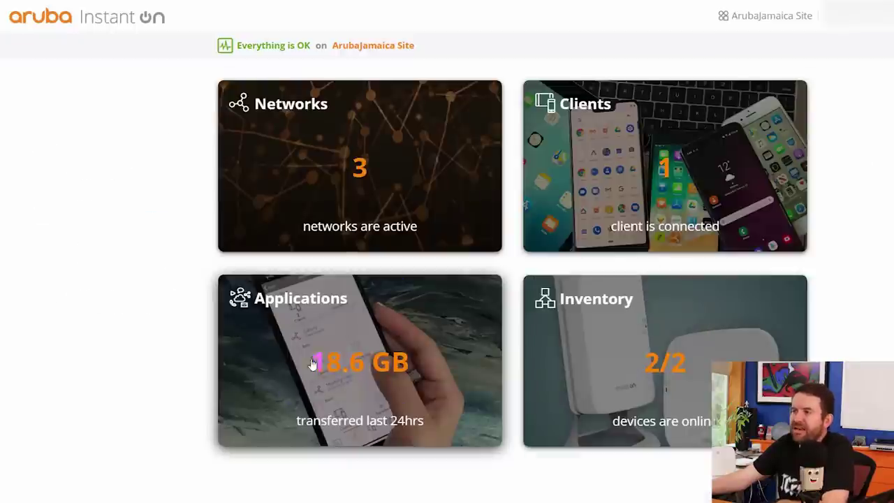
# Step: Open the site's per-category Applications usage table and expand the Utilities category
pyautogui.click(375, 396)
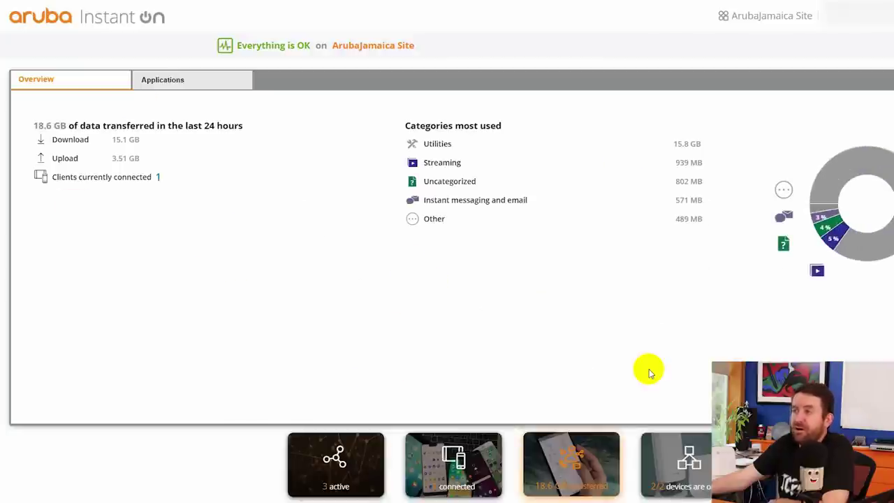
pyautogui.click(165, 81)
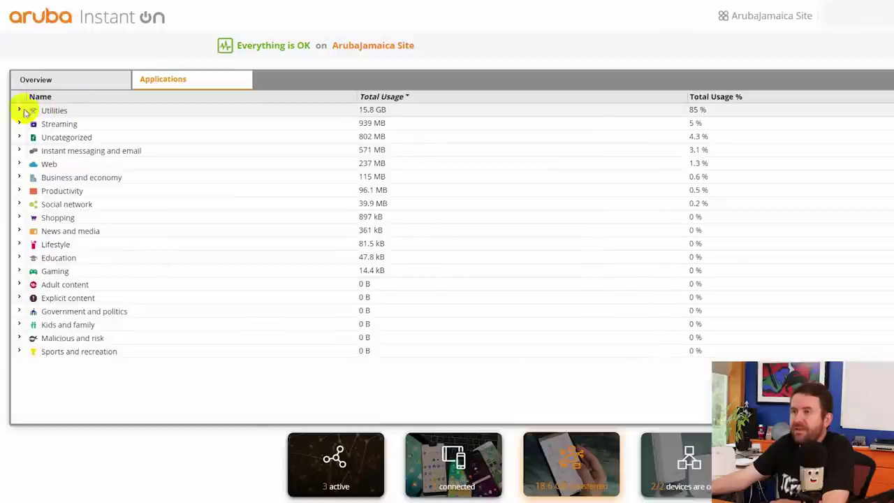
pyautogui.click(19, 112)
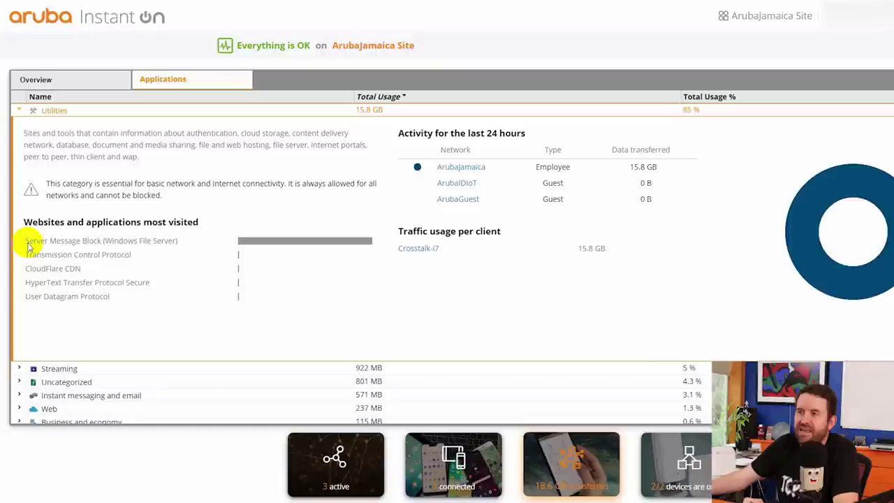
# Step: Highlight the Server Message Block (Windows File Server) entry, then collapse Utilities
pyautogui.moveTo(21, 243); pyautogui.dragTo(175, 243)
pyautogui.click(135, 258)
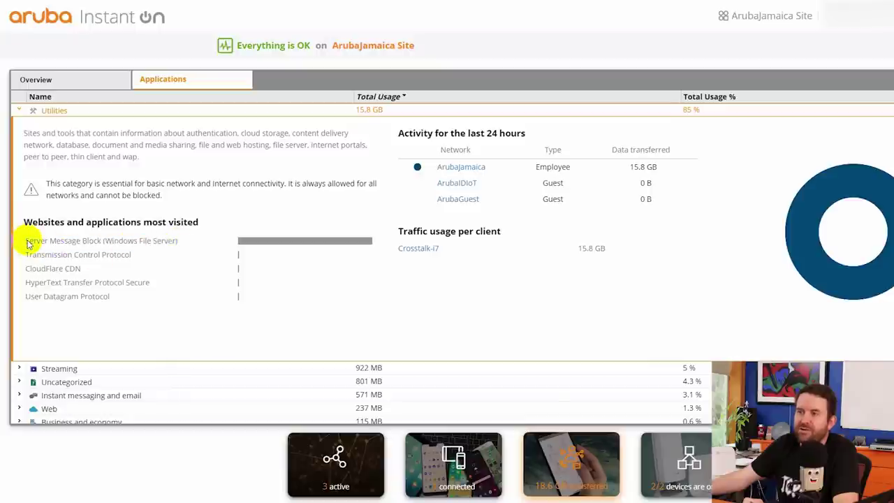
pyautogui.moveTo(26, 242); pyautogui.dragTo(189, 243)
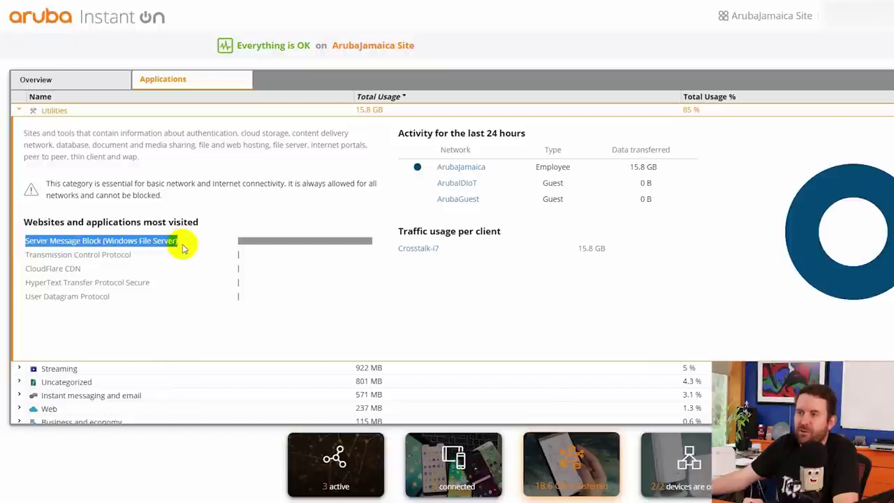
pyautogui.click(205, 326)
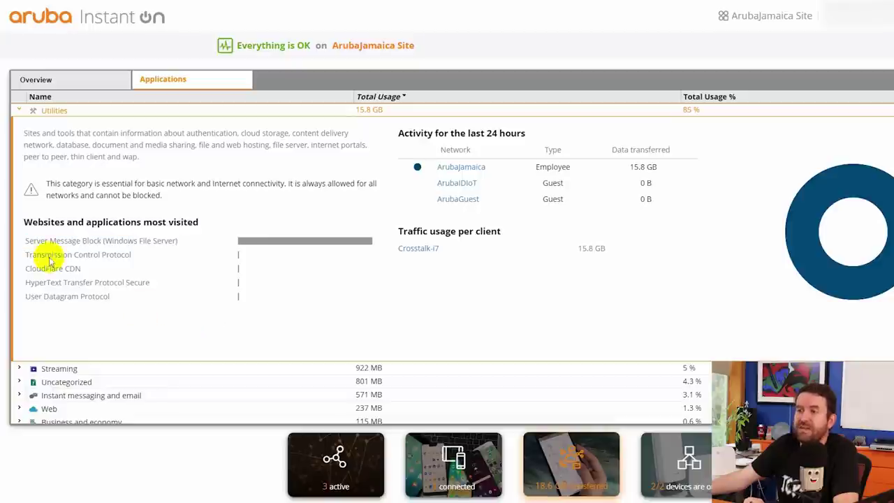
pyautogui.moveTo(27, 243); pyautogui.dragTo(179, 240)
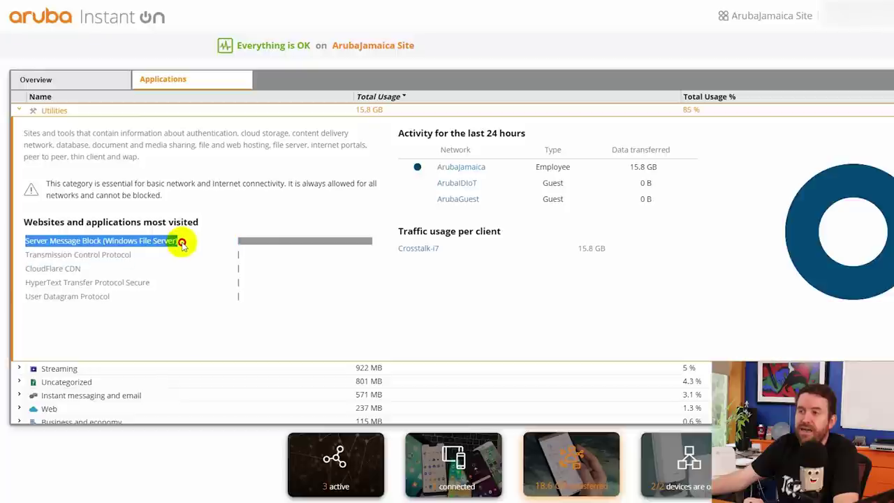
pyautogui.click(182, 297)
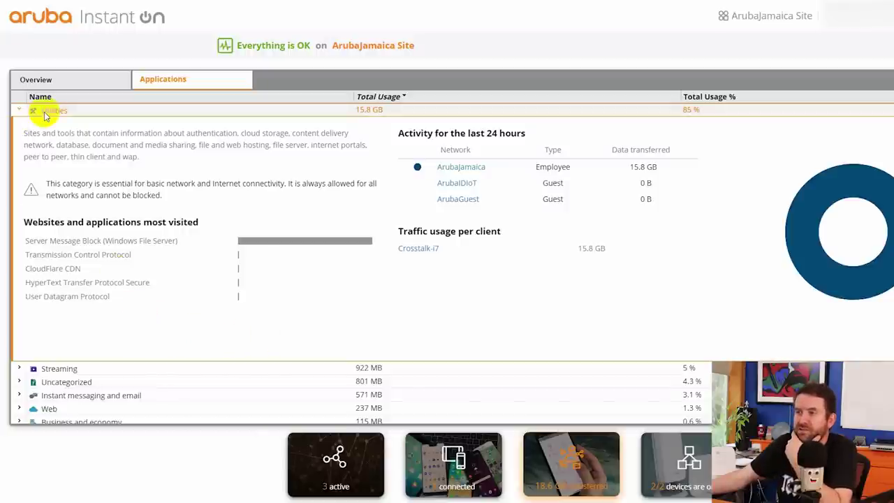
pyautogui.click(20, 112)
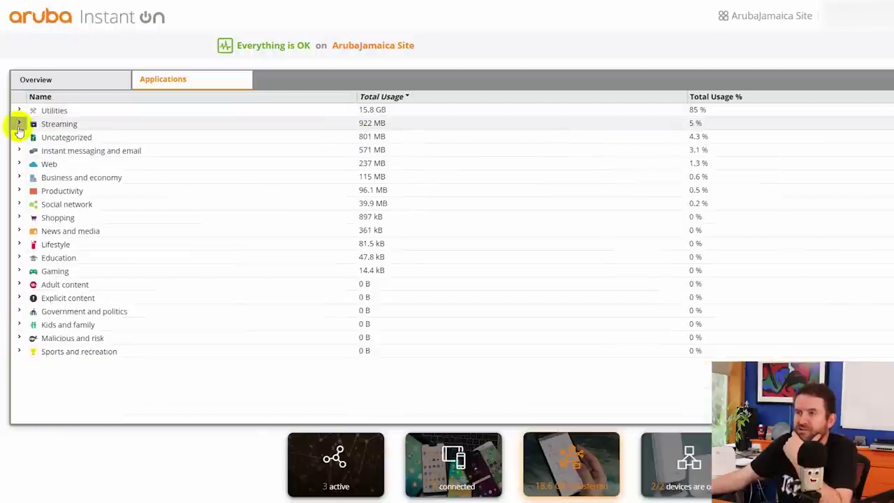
pyautogui.click(19, 124)
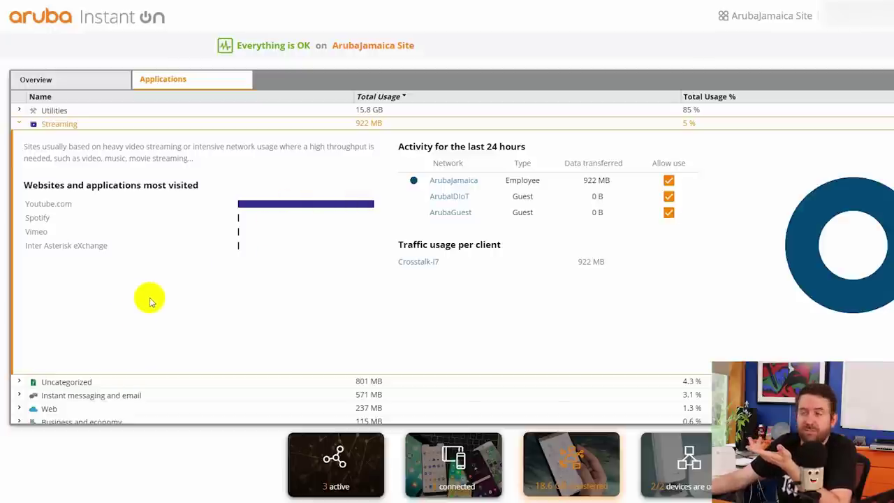
pyautogui.click(20, 123)
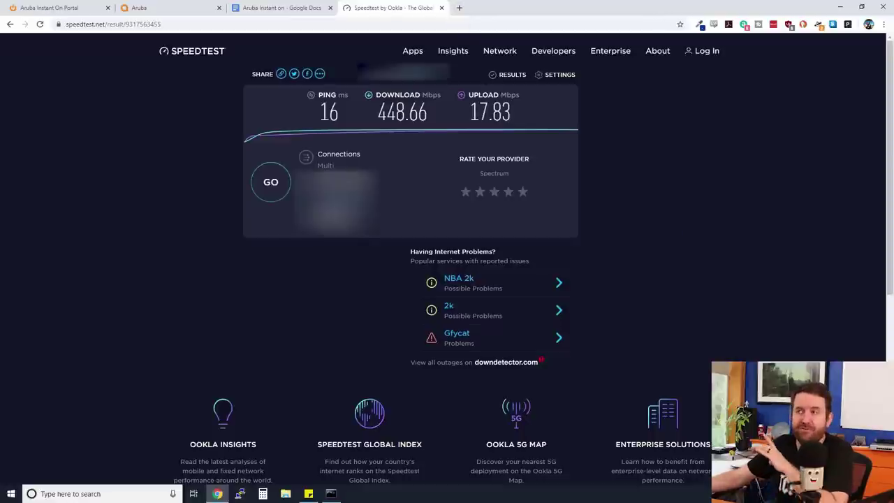
# Step: Return from Speedtest to the Aruba Instant On portal's Networks list
pyautogui.click(59, 8)
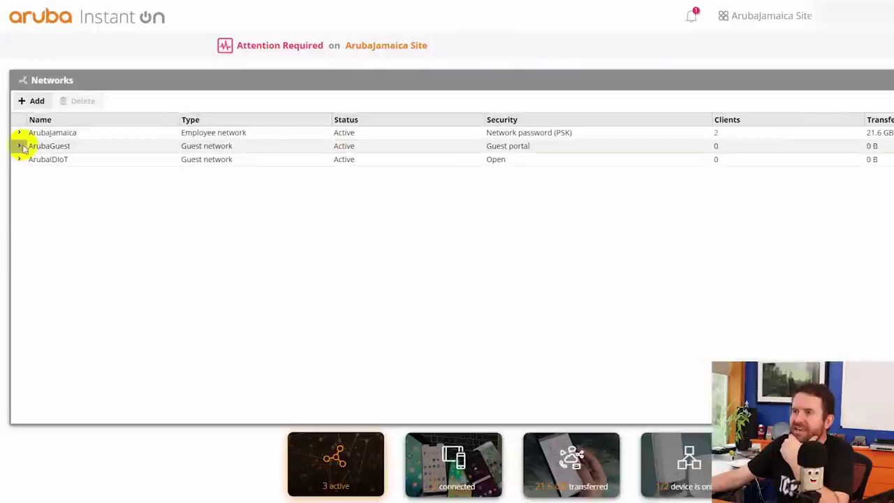
# Step: Open ArubaGuest's guest portal customization and preview it in desktop and phone layouts
pyautogui.click(21, 146)
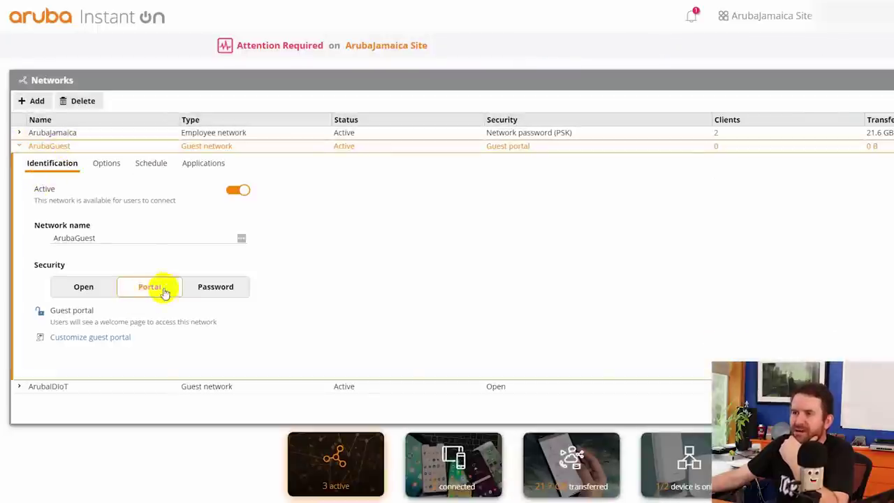
pyautogui.click(79, 338)
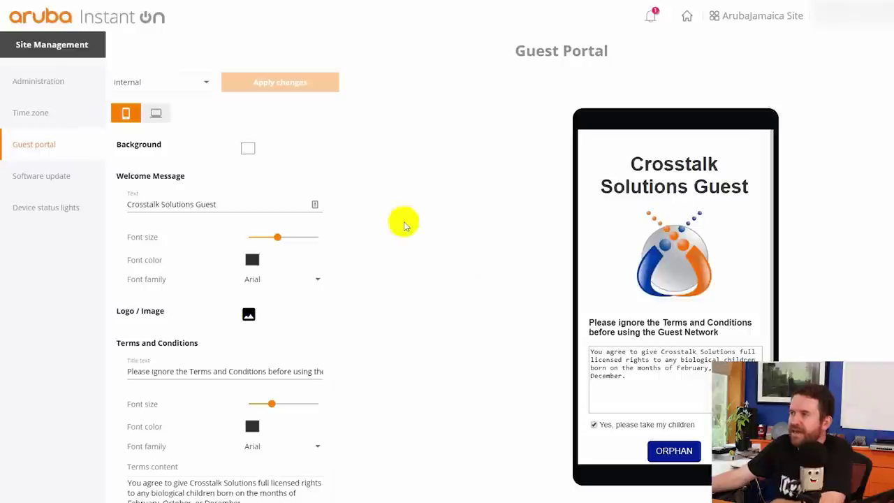
pyautogui.click(156, 115)
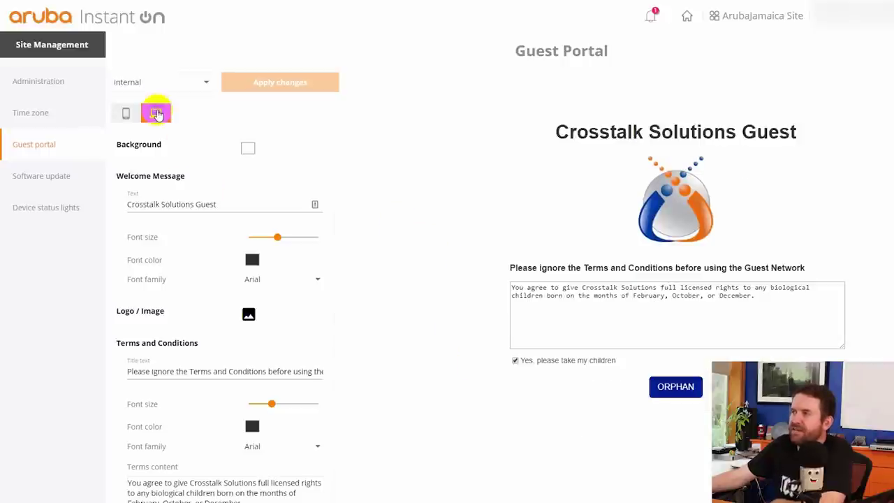
pyautogui.click(129, 116)
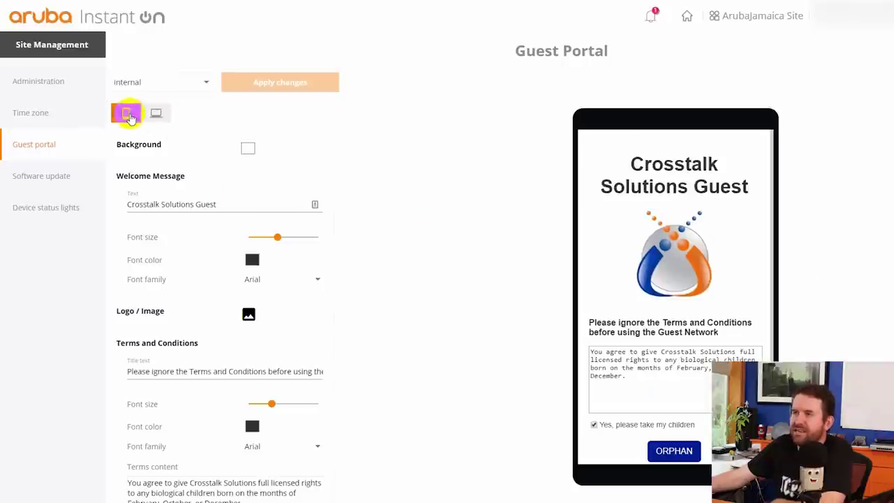
# Step: Dismiss the portal background colour picker unchanged, then view the software update schedule
pyautogui.click(248, 149)
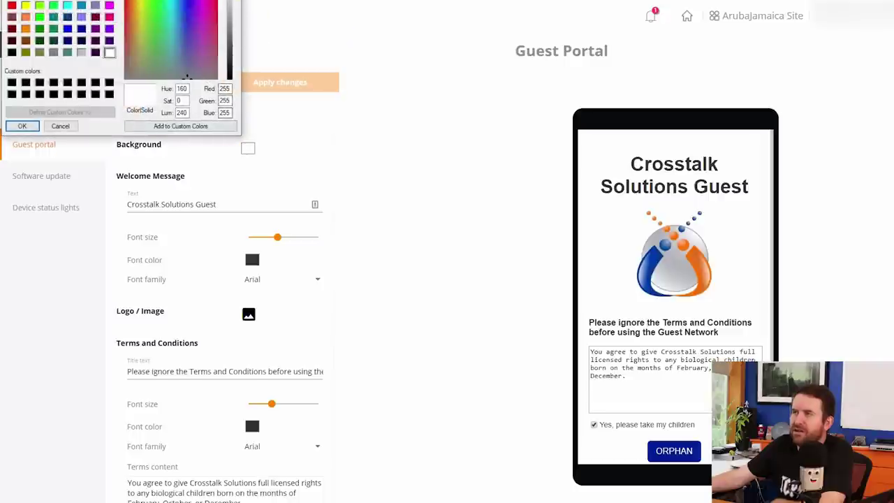
pyautogui.press('Return')
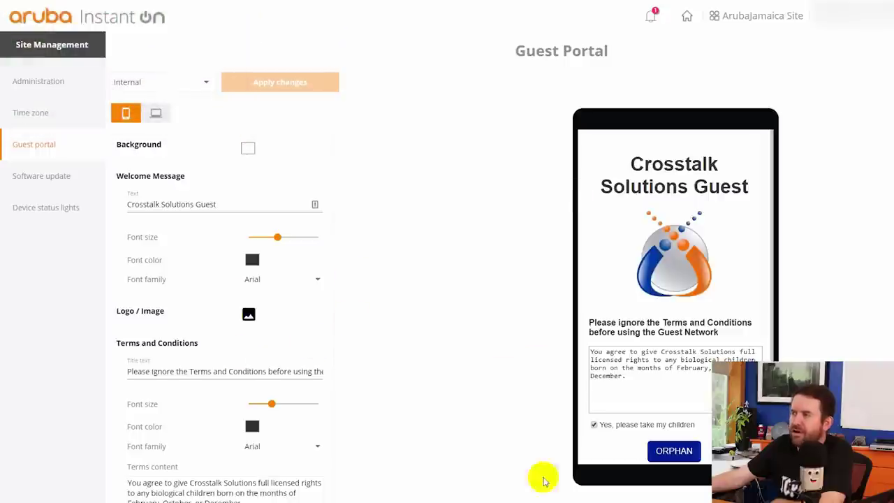
pyautogui.scroll(-3, 403, 375)
pyautogui.scroll(3, 403, 375)
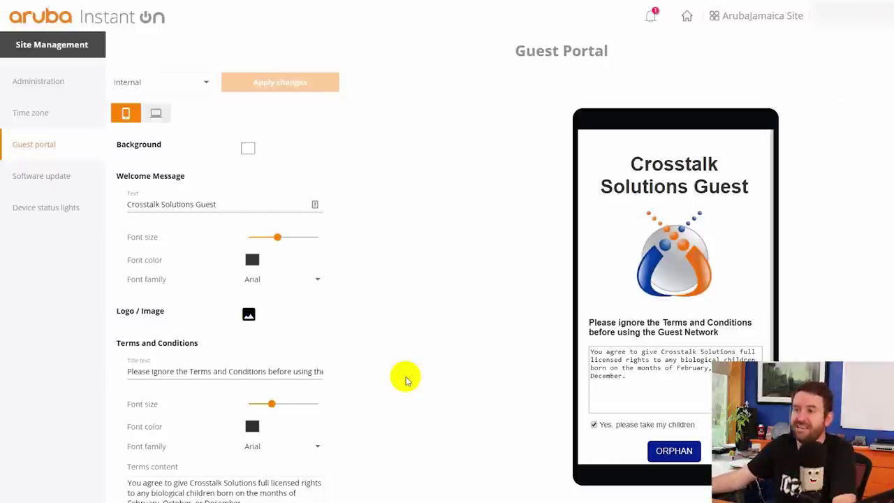
pyautogui.click(36, 178)
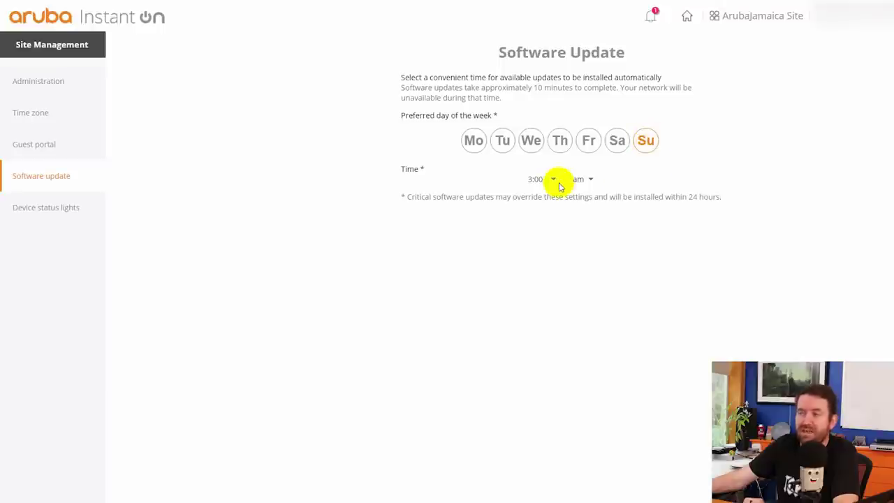
# Step: Review the device status lights, time zone and administration settings, then reopen Guest portal
pyautogui.click(38, 206)
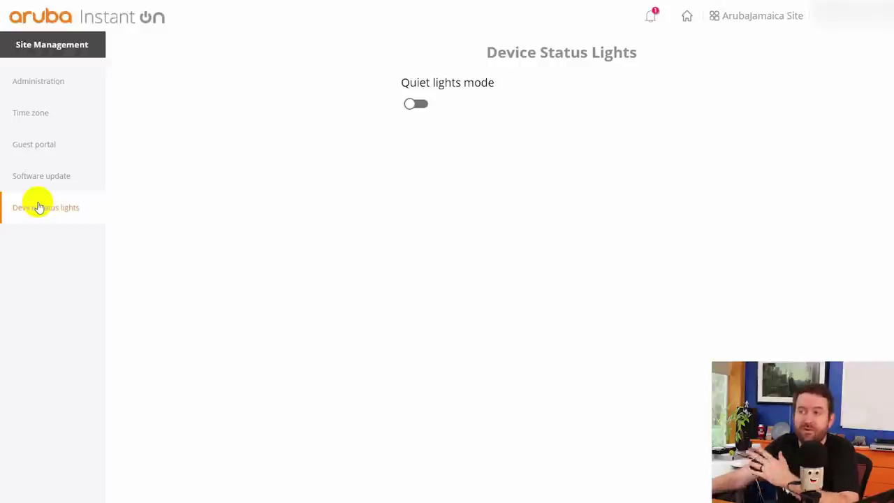
pyautogui.click(40, 113)
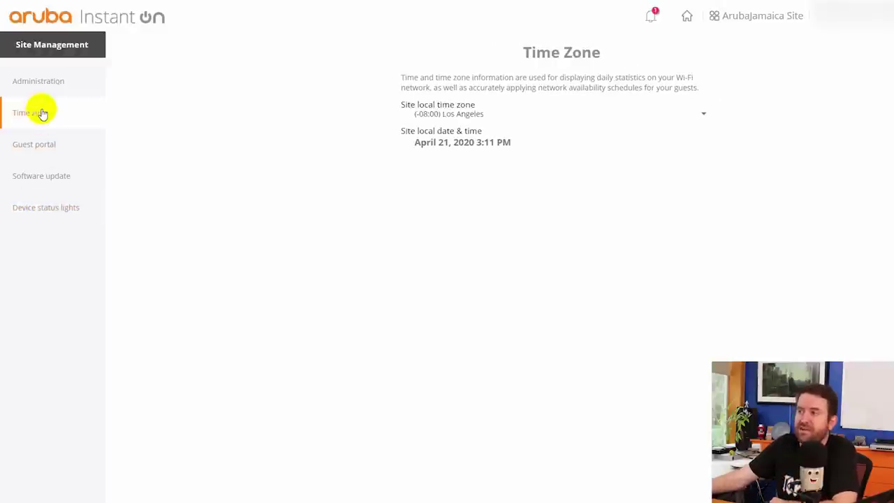
pyautogui.click(43, 85)
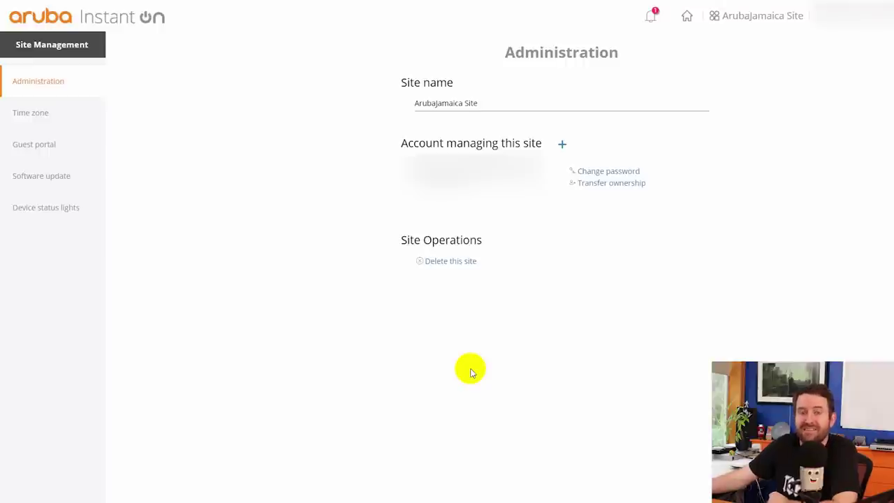
pyautogui.click(34, 144)
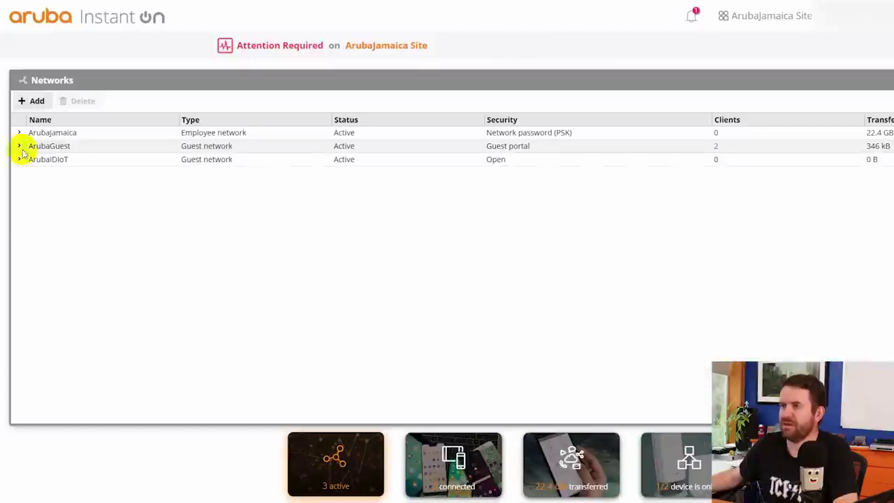
# Step: In ArubaGuest's Options, drag the bandwidth usage slider from 25 Mbps down to 10 Mbps
pyautogui.click(23, 146)
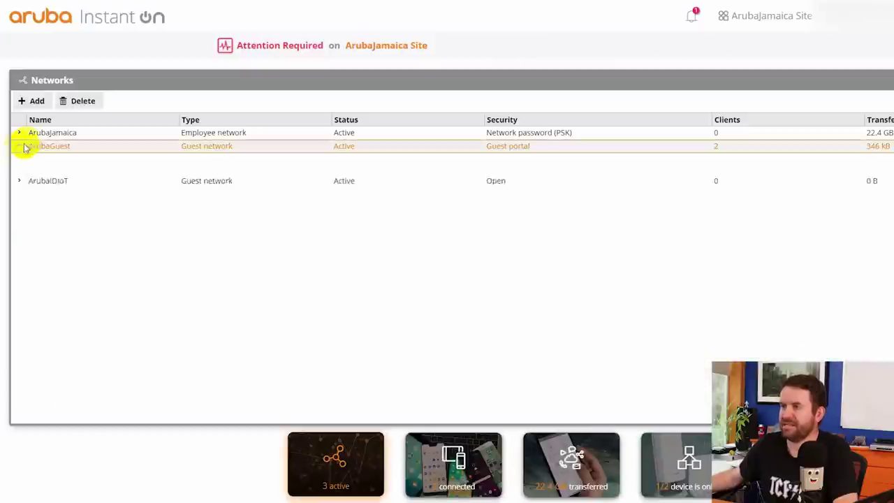
pyautogui.click(107, 162)
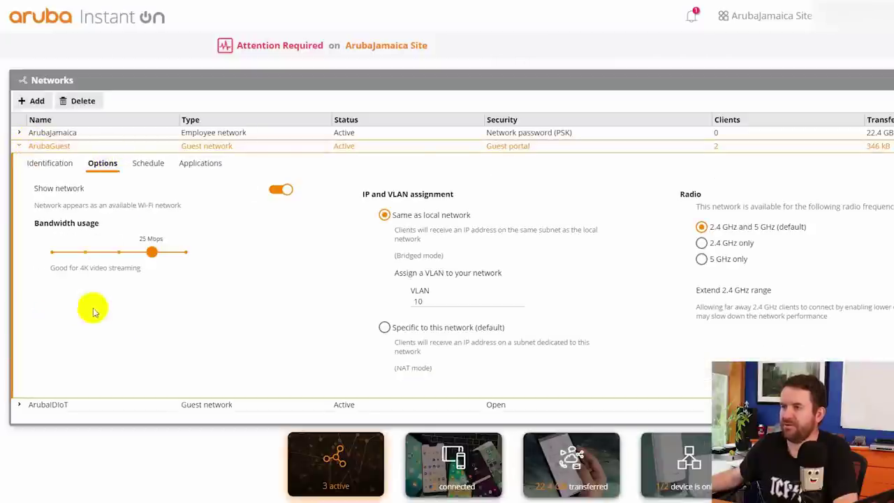
pyautogui.click(152, 253)
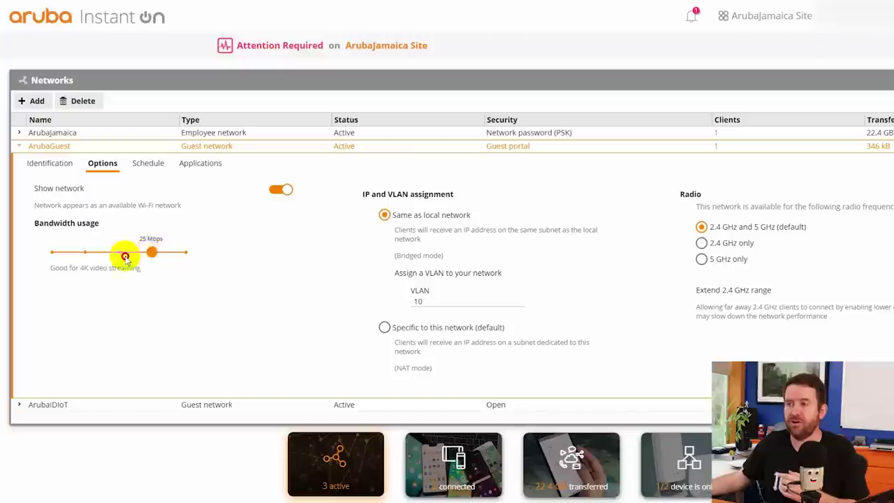
pyautogui.moveTo(124, 254)
pyautogui.mouseDown()
pyautogui.moveTo(90, 253)
pyautogui.moveTo(118, 254)
pyautogui.mouseUp()
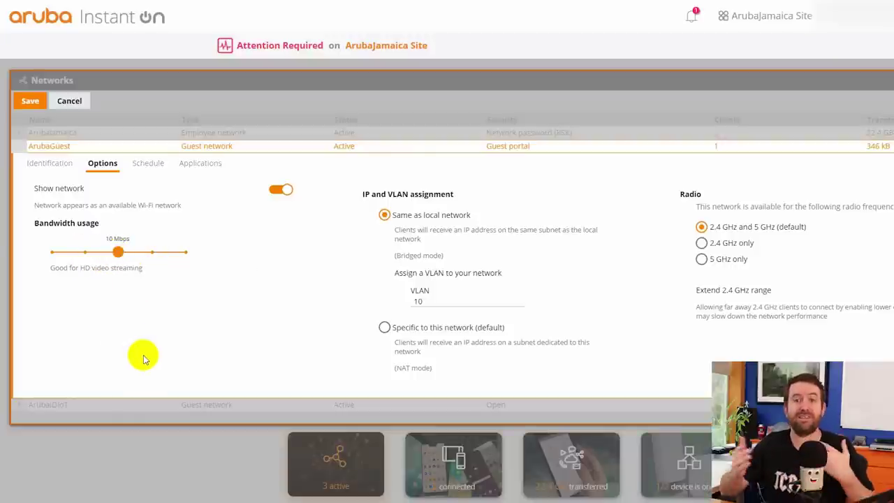